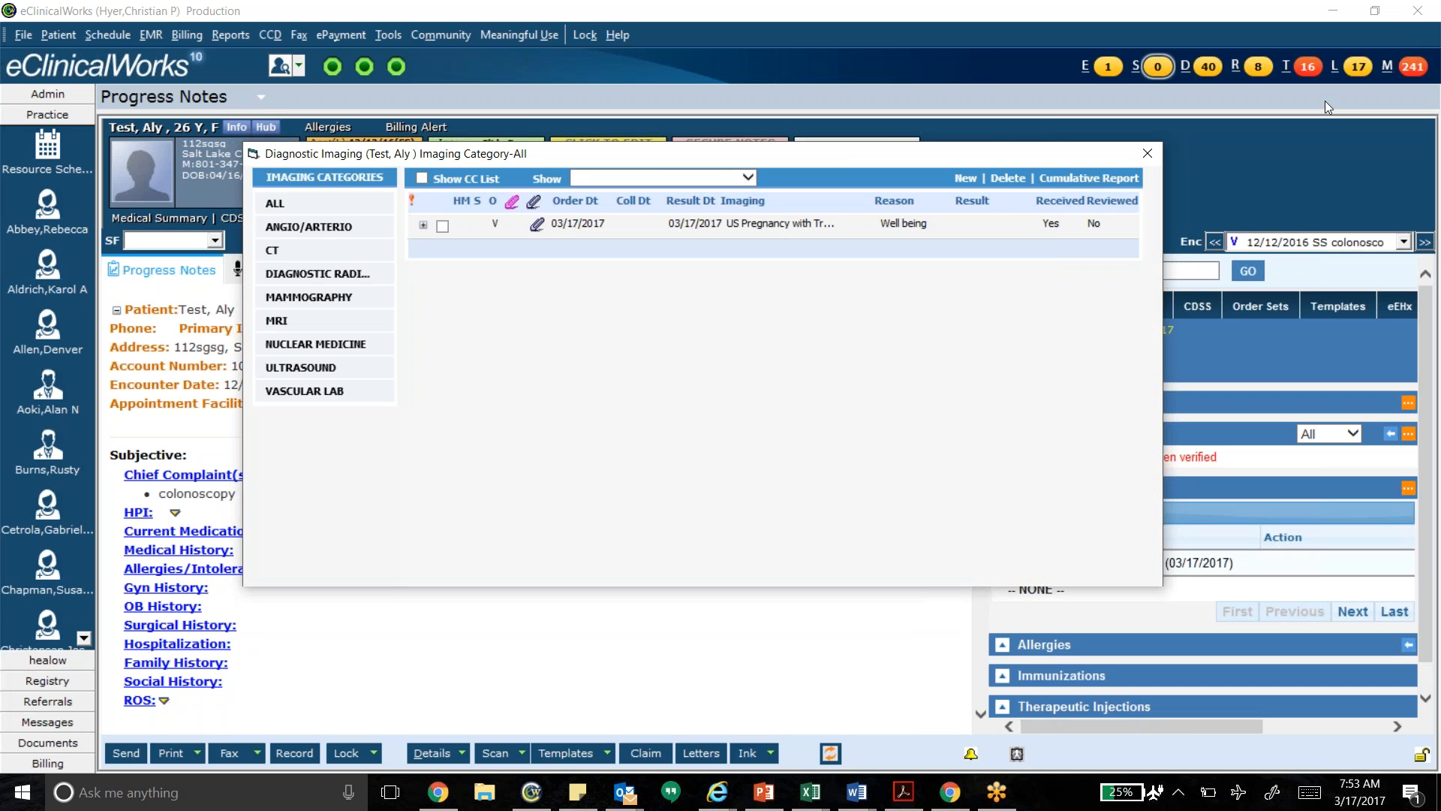
# - Open the details of the scanned report attached to the 03/17/2017 US Pregnancy with Transvaginal imaging order
pyautogui.moveTo(848, 154); pyautogui.dragTo(861, 144)
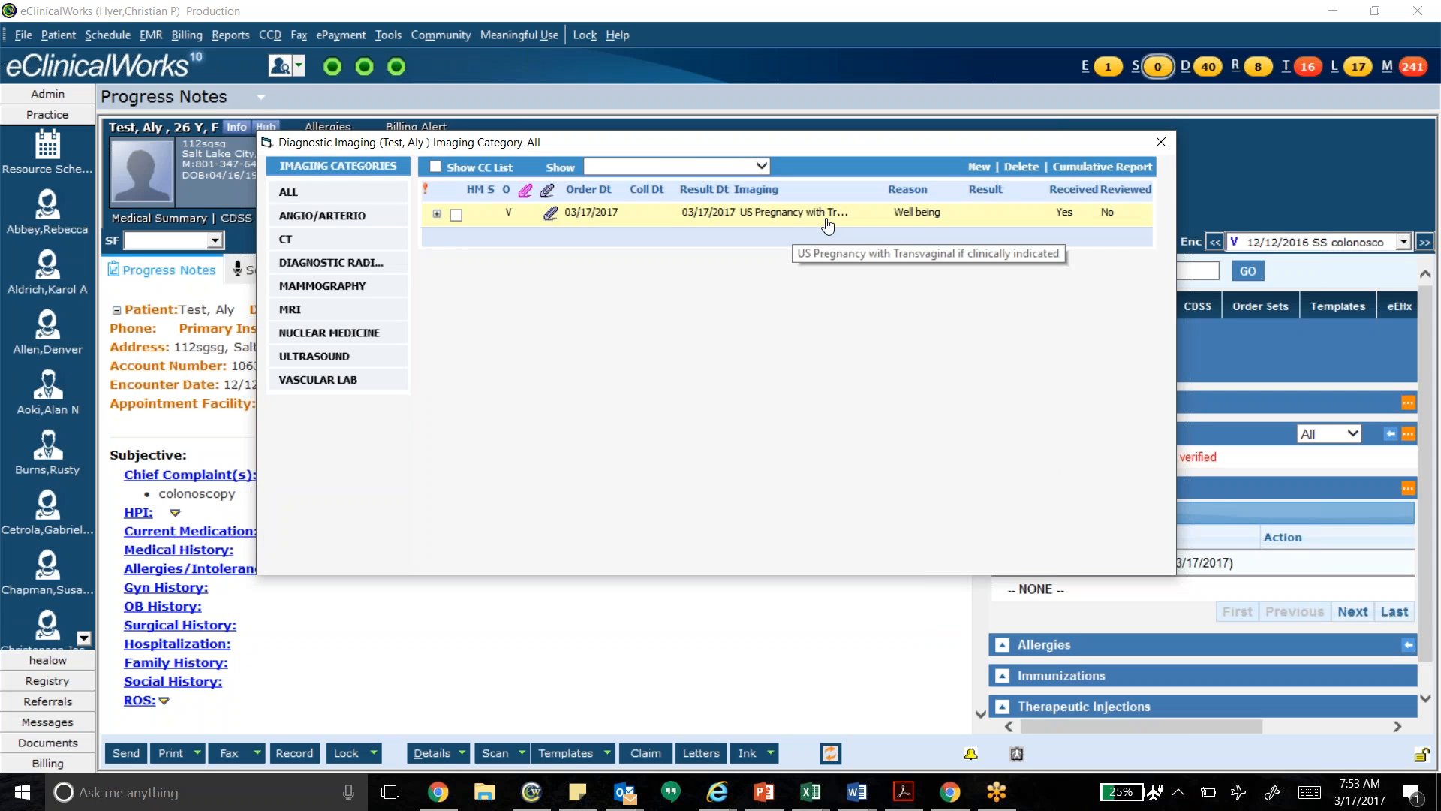
pyautogui.doubleClick(709, 217)
pyautogui.moveTo(883, 87); pyautogui.dragTo(881, 60)
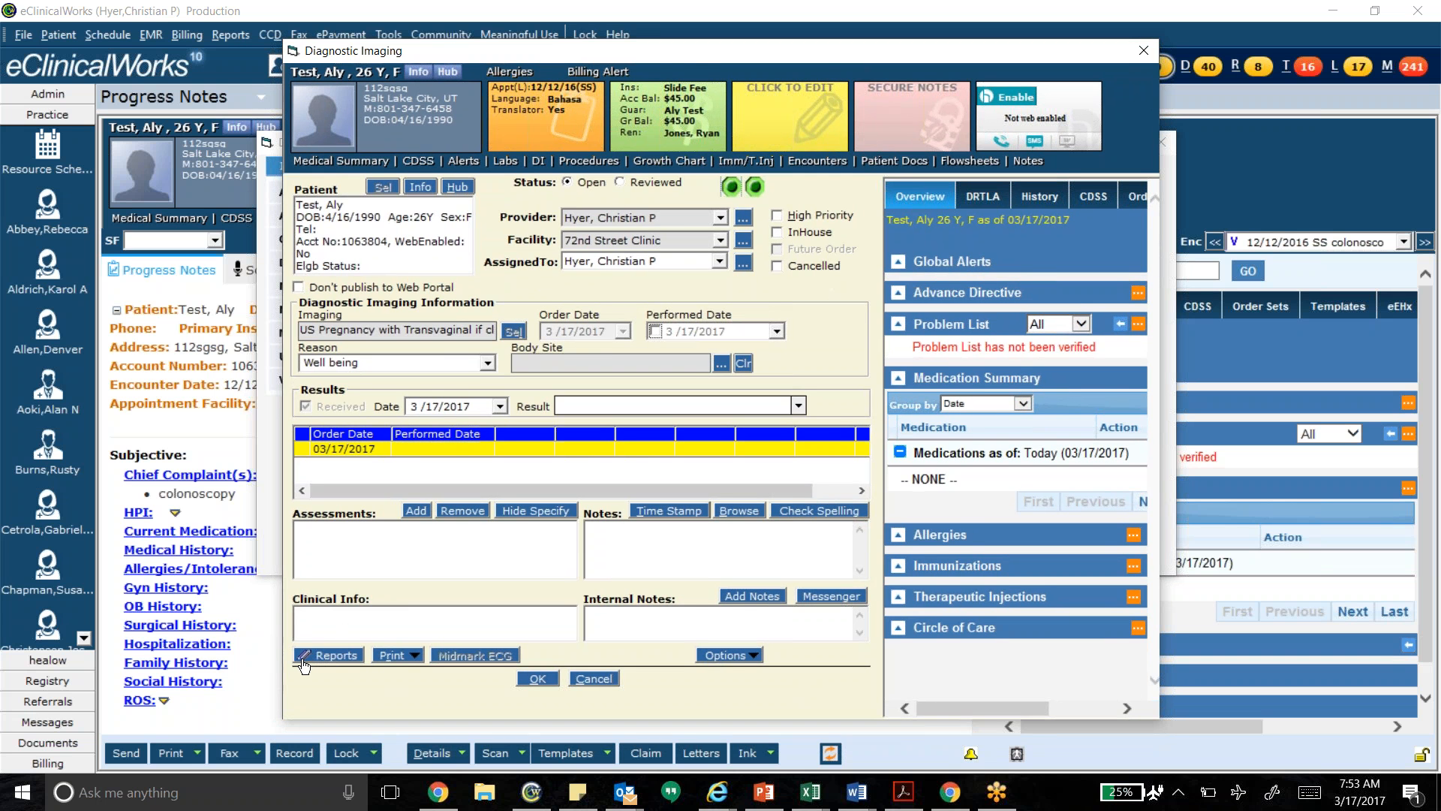
pyautogui.click(345, 660)
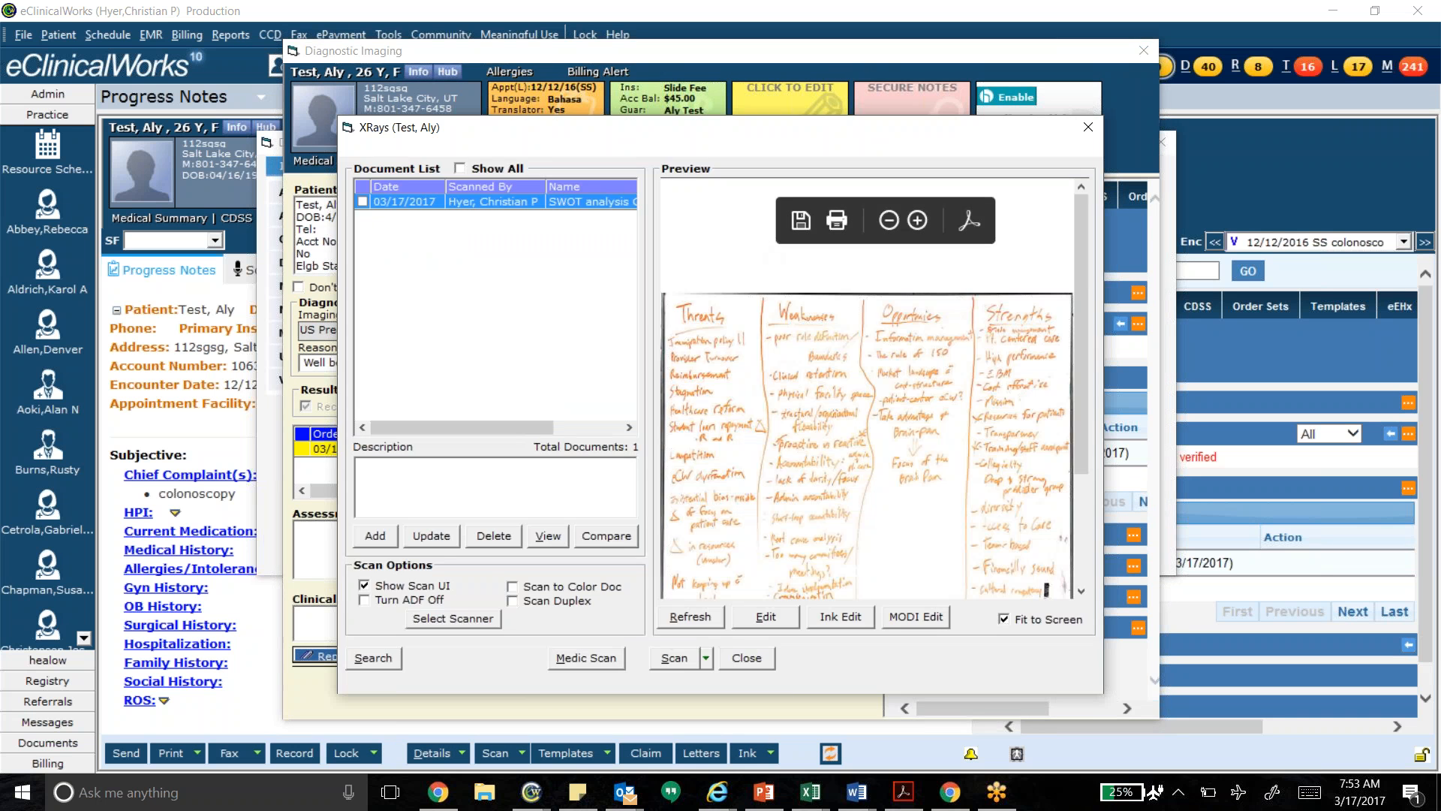
pyautogui.click(440, 541)
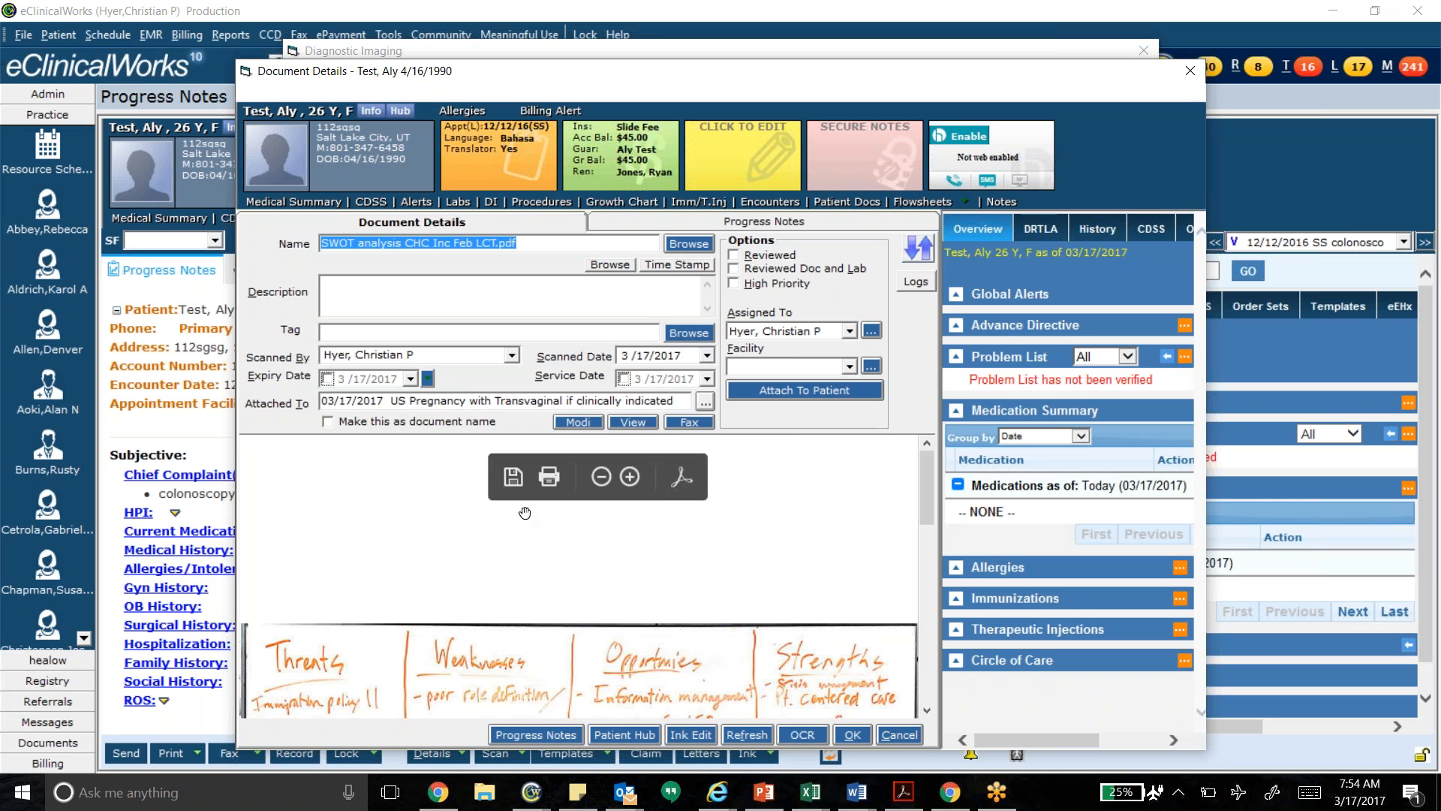
# - Add a time stamp to the document's description, leaving the document not marked as Reviewed
pyautogui.click(735, 256)
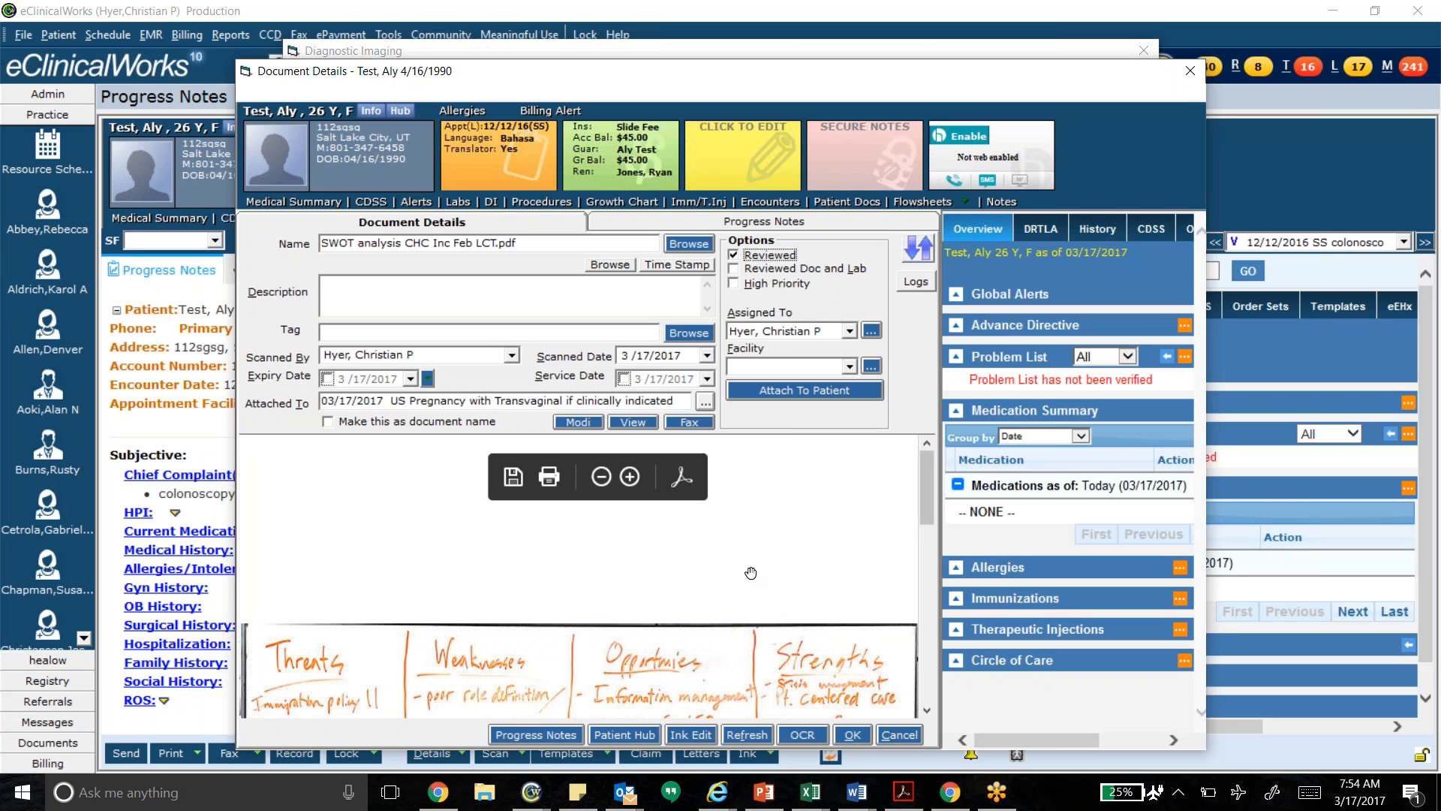
pyautogui.click(743, 256)
pyautogui.click(699, 267)
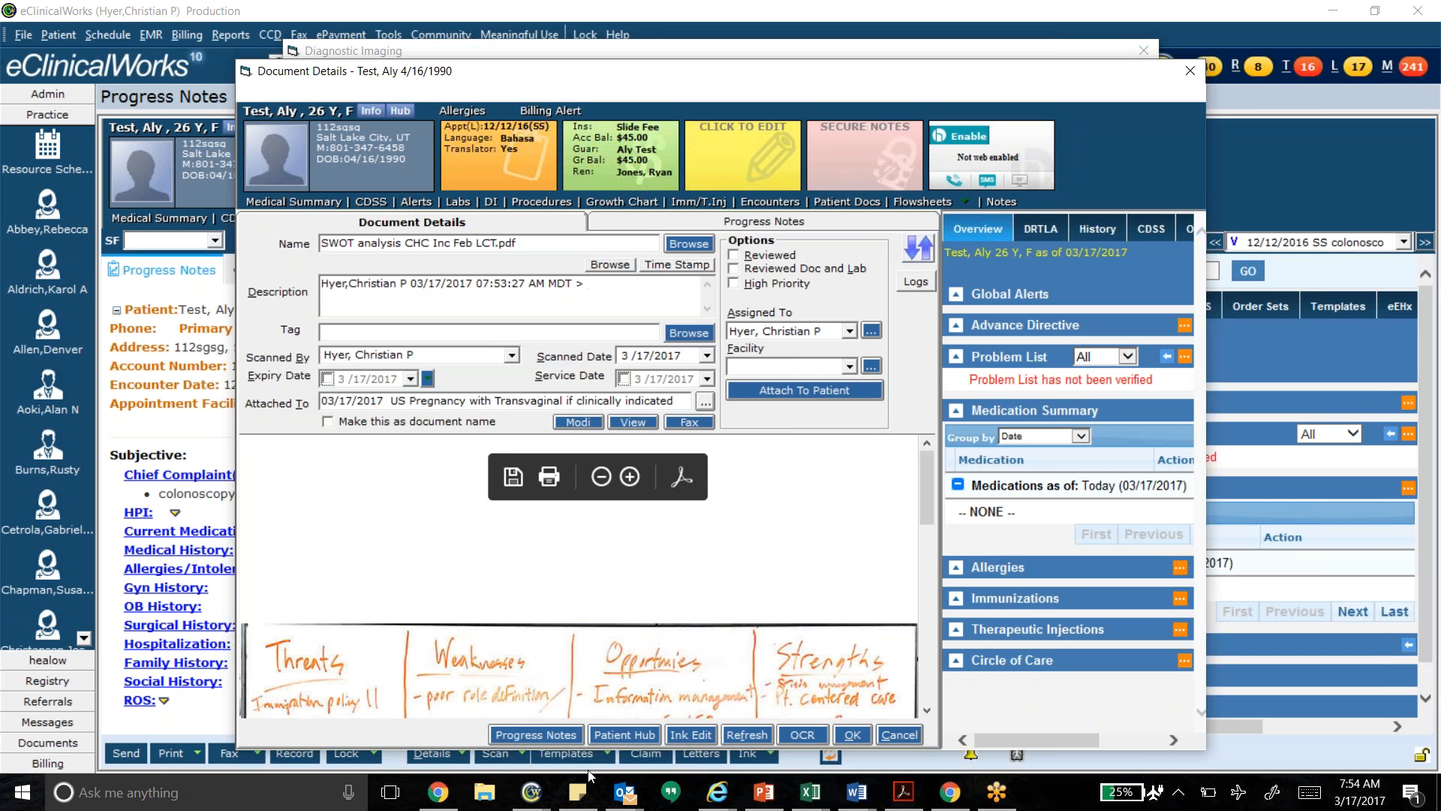
# - Copy the LDSH MFM ultrasound template text from Sticky Notes and paste it after the time stamp in the document's description
pyautogui.click(579, 794)
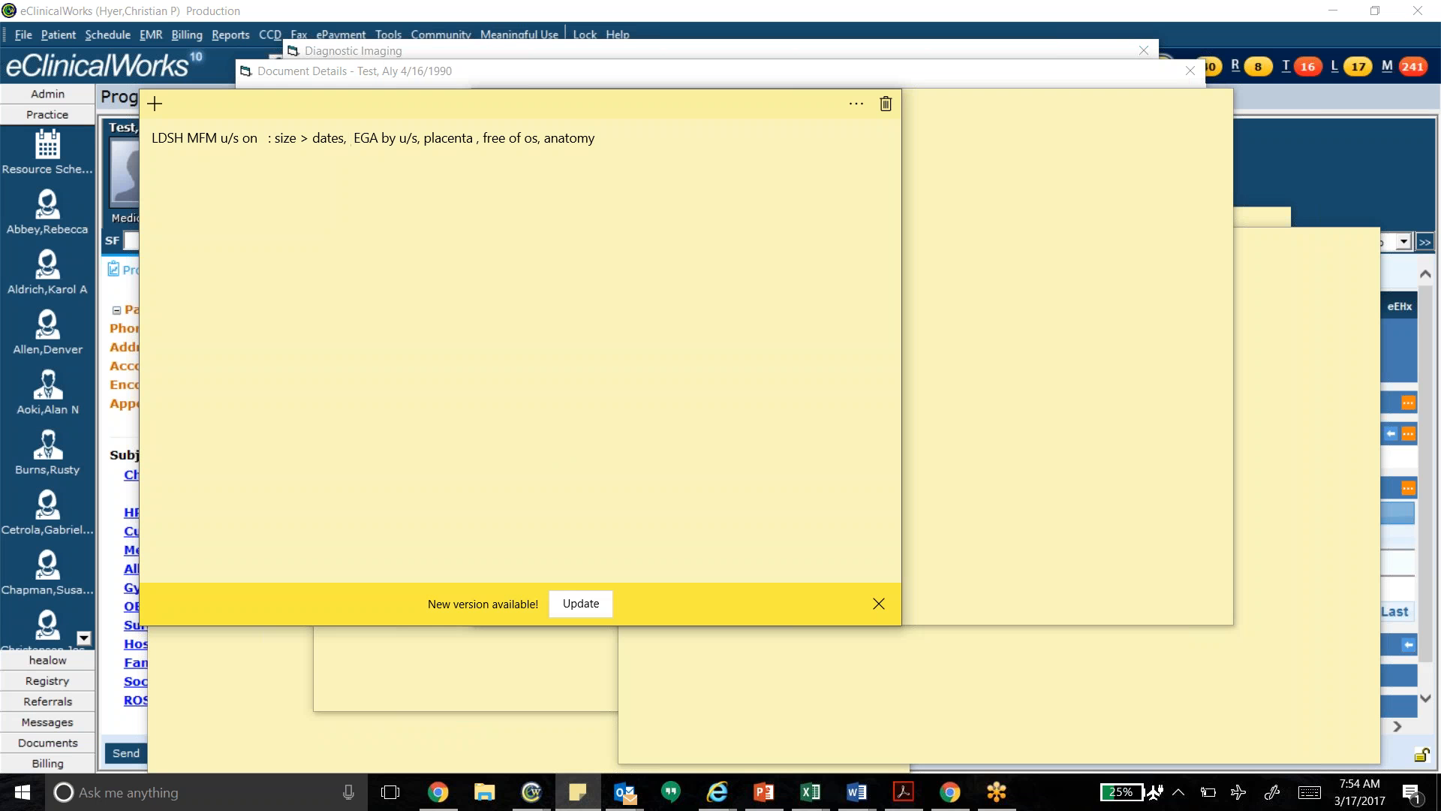
pyautogui.hotkey('ctrl', 'a')
pyautogui.hotkey('ctrl', 'c')
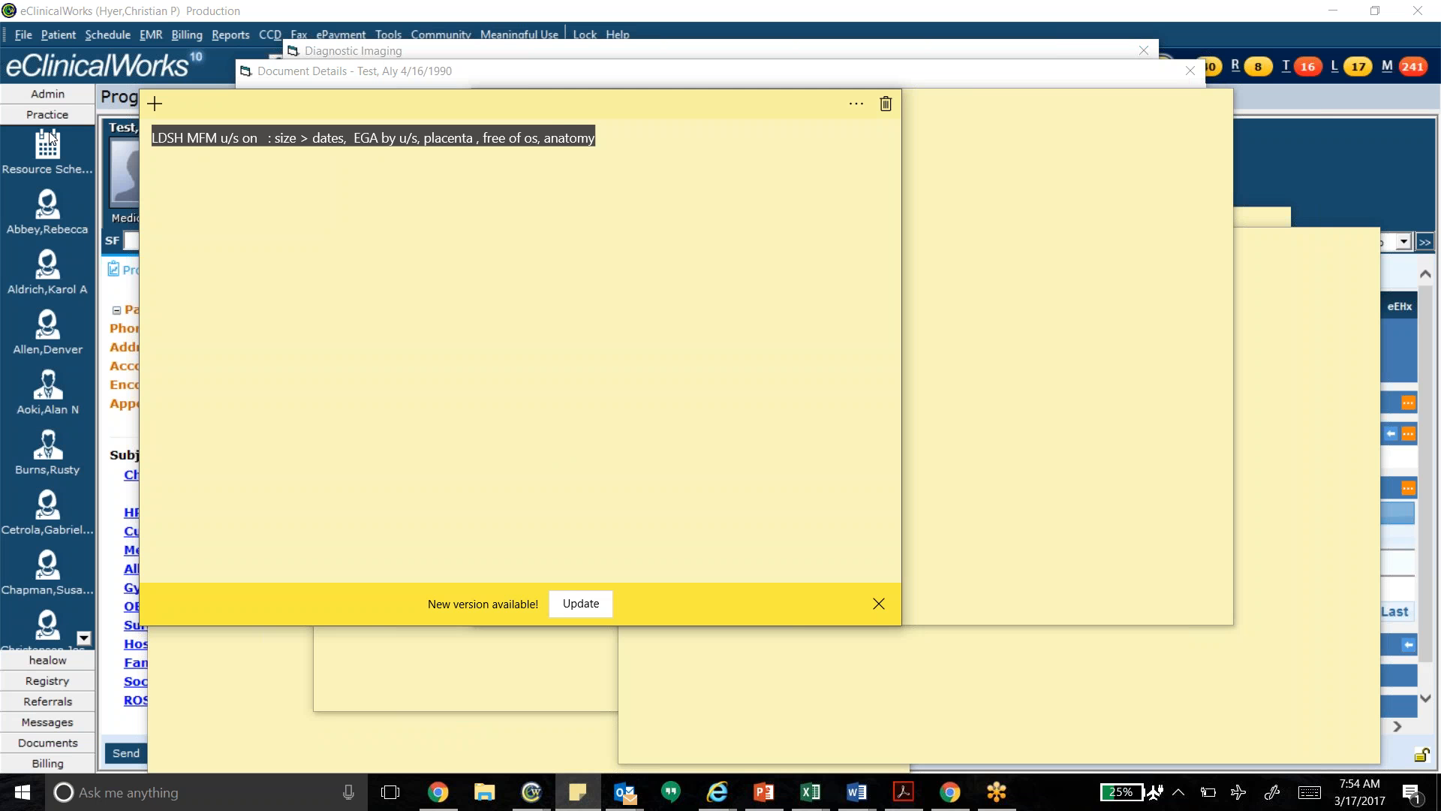
pyautogui.moveTo(532, 789)
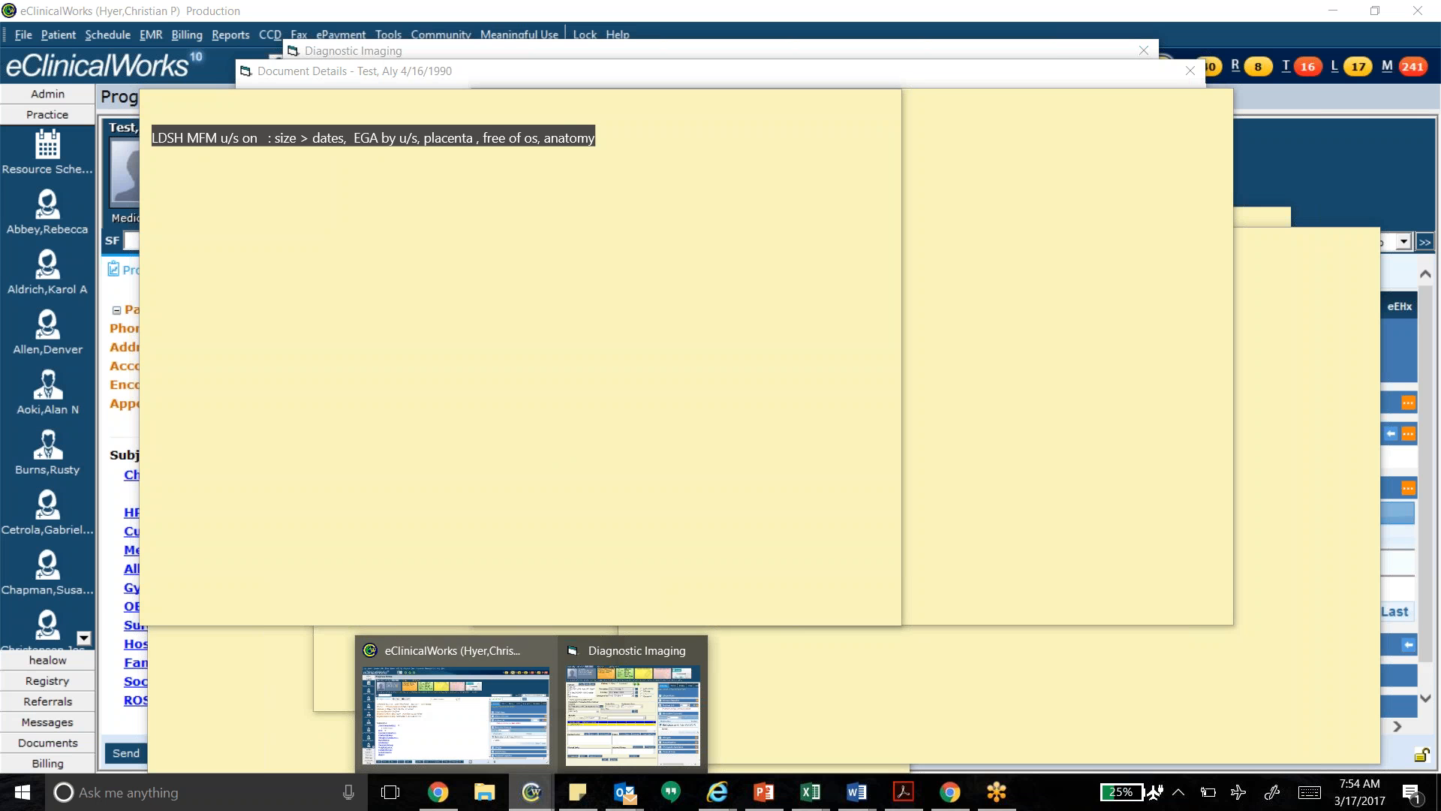
pyautogui.click(603, 690)
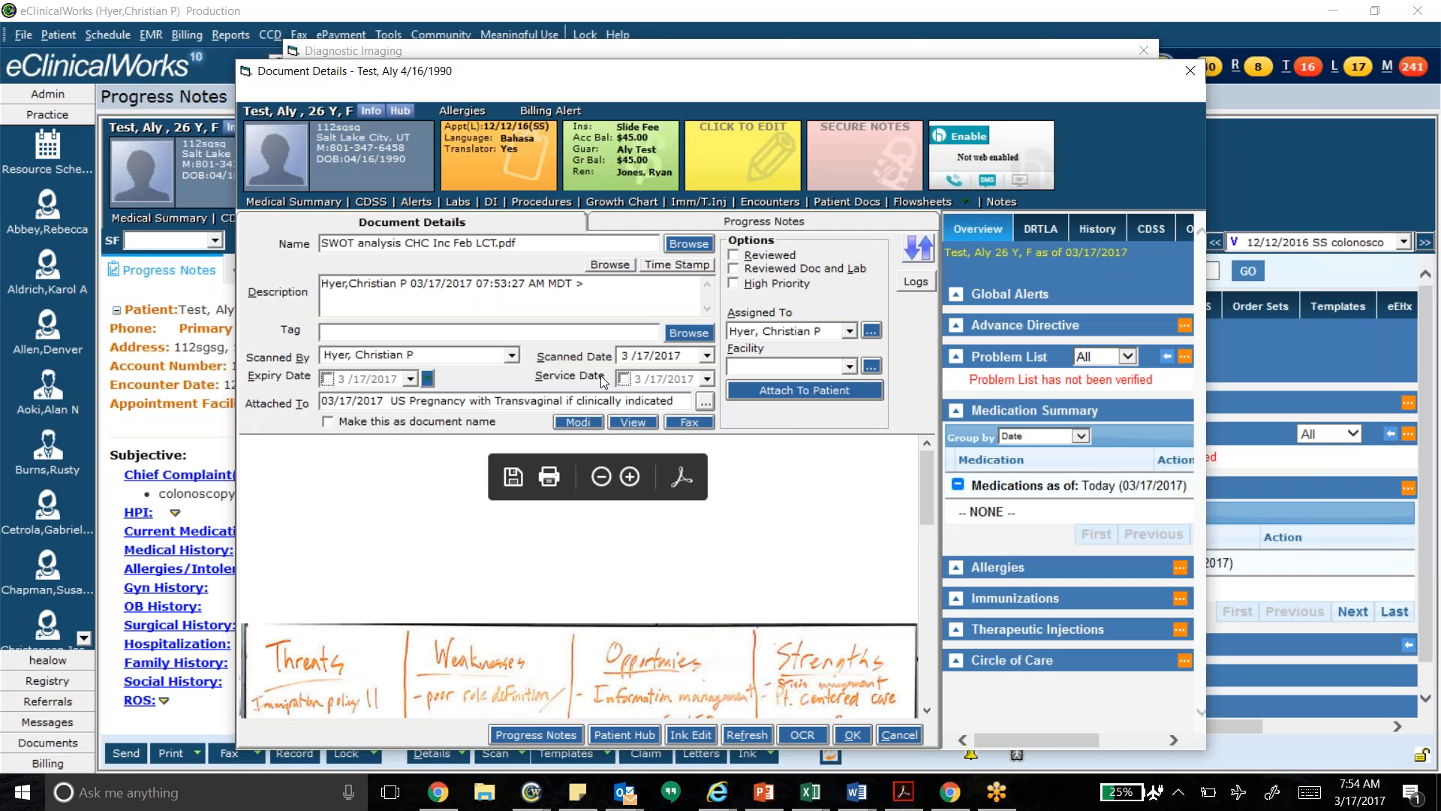
pyautogui.hotkey('ctrl', 'v')
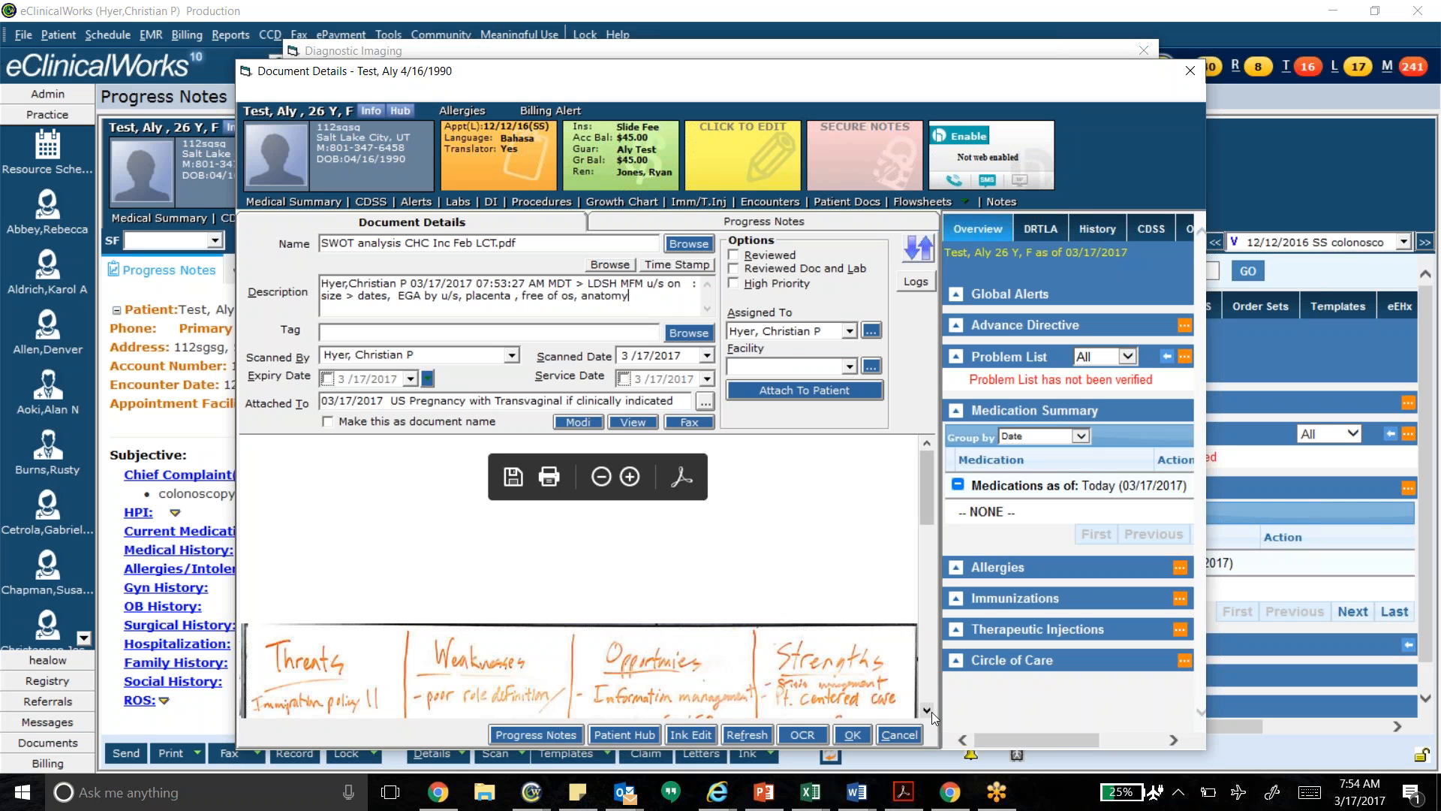
# - Examine the scanned document from beginning to end for the findings needed in the description
pyautogui.scroll(-3, 931, 711)
pyautogui.scroll(-9, 930, 711)
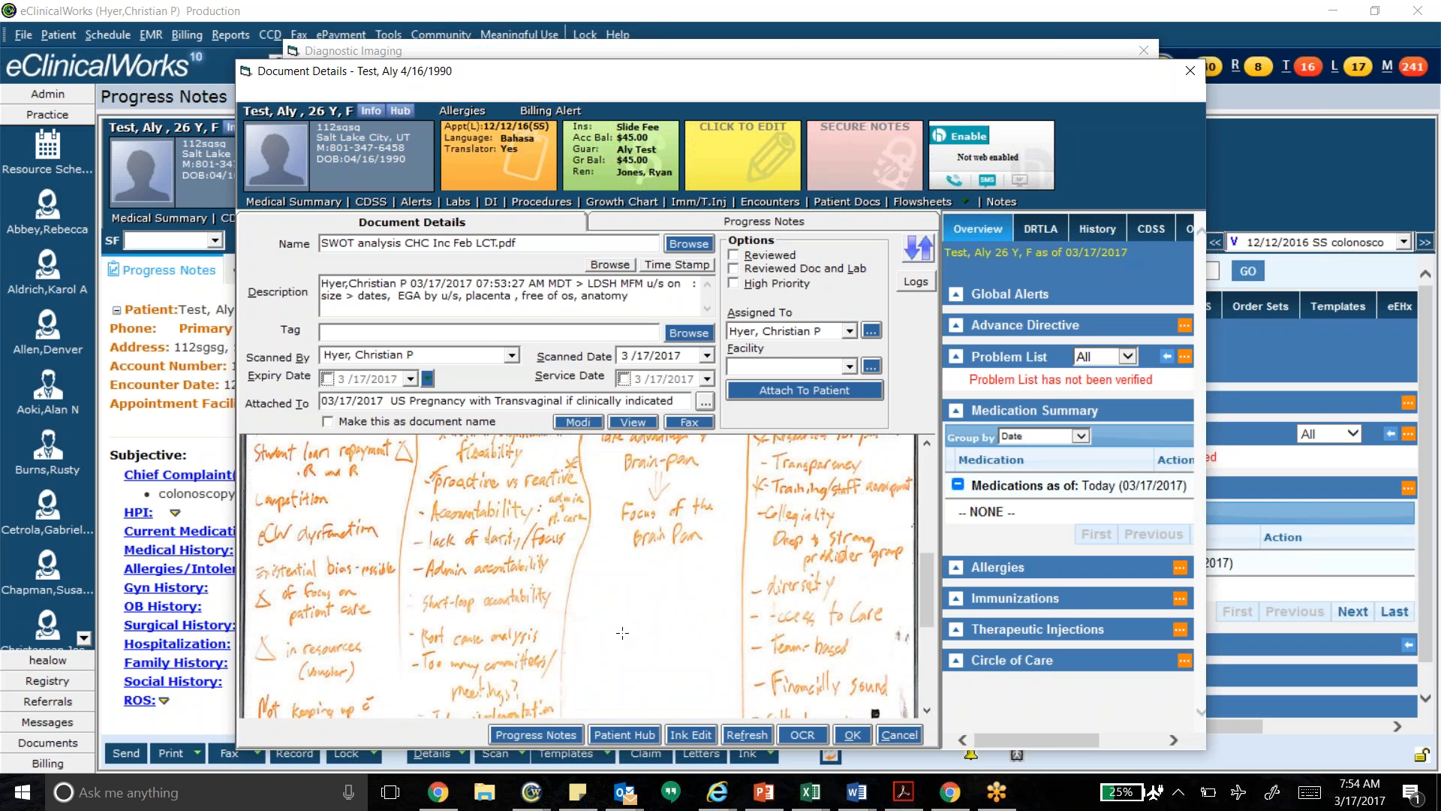
pyautogui.scroll(-10, 613, 639)
pyautogui.scroll(2, 614, 639)
pyautogui.scroll(-3, 615, 638)
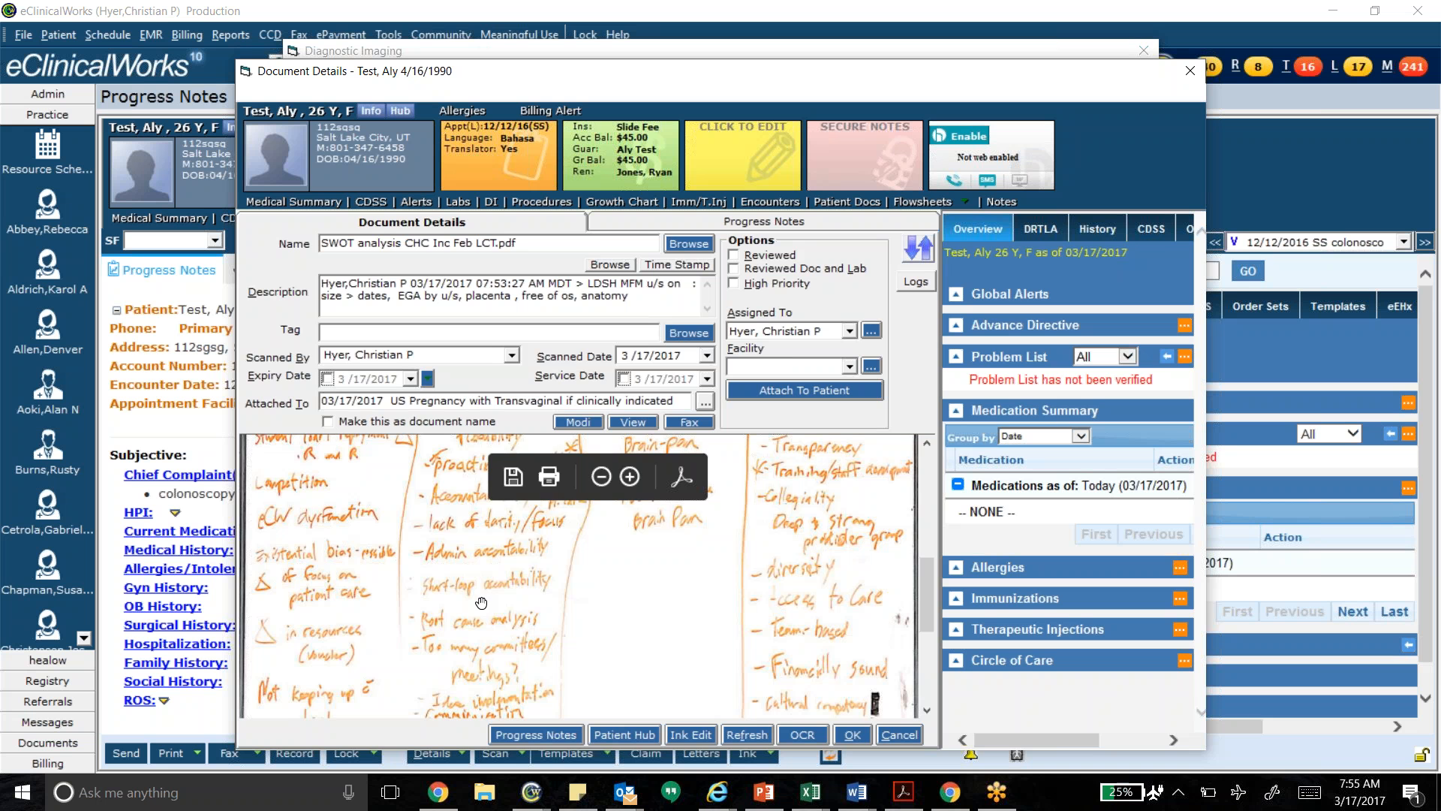
pyautogui.scroll(-10, 640, 607)
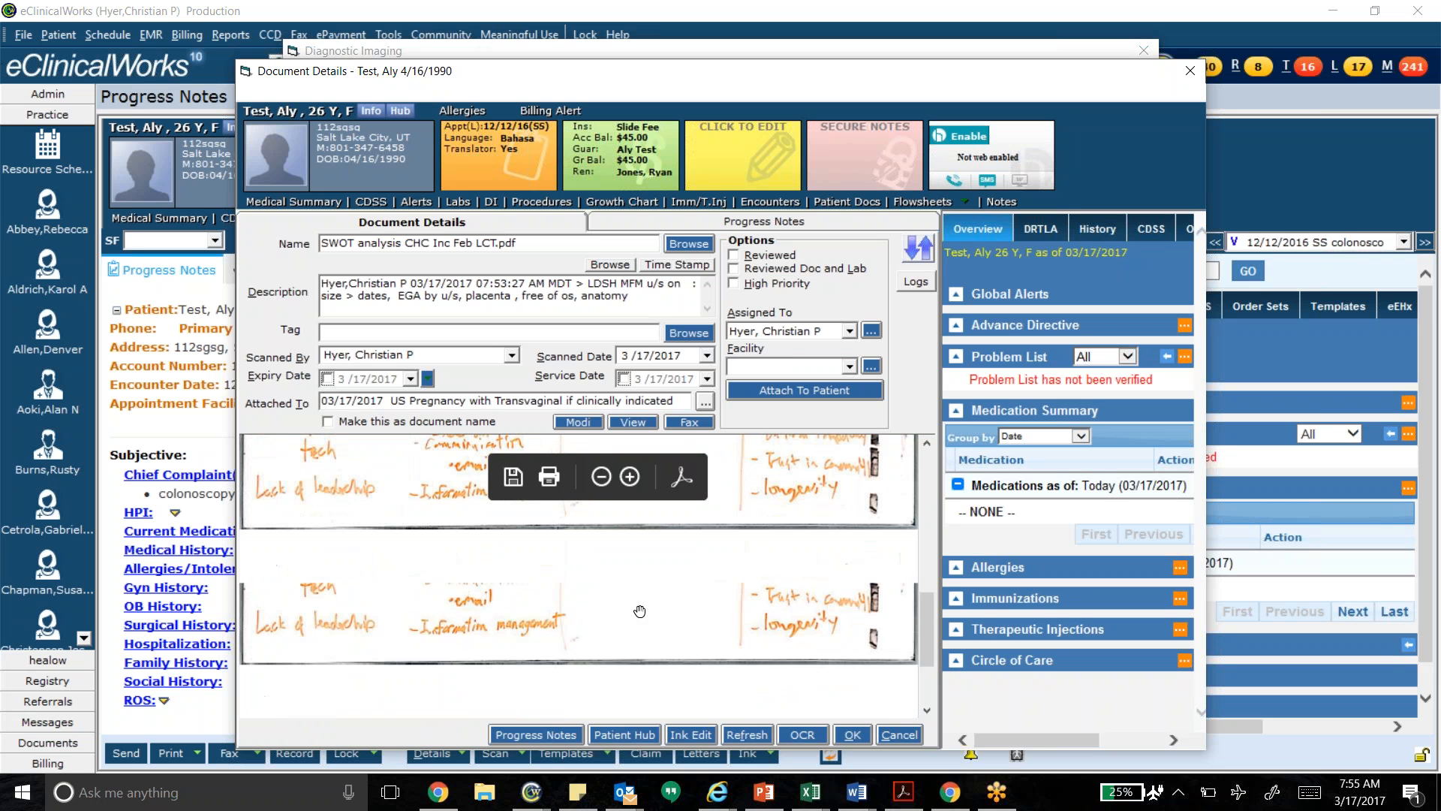
pyautogui.scroll(-2, 632, 619)
pyautogui.scroll(2, 629, 615)
pyautogui.scroll(-6, 628, 614)
pyautogui.scroll(4, 628, 614)
pyautogui.scroll(2, 626, 590)
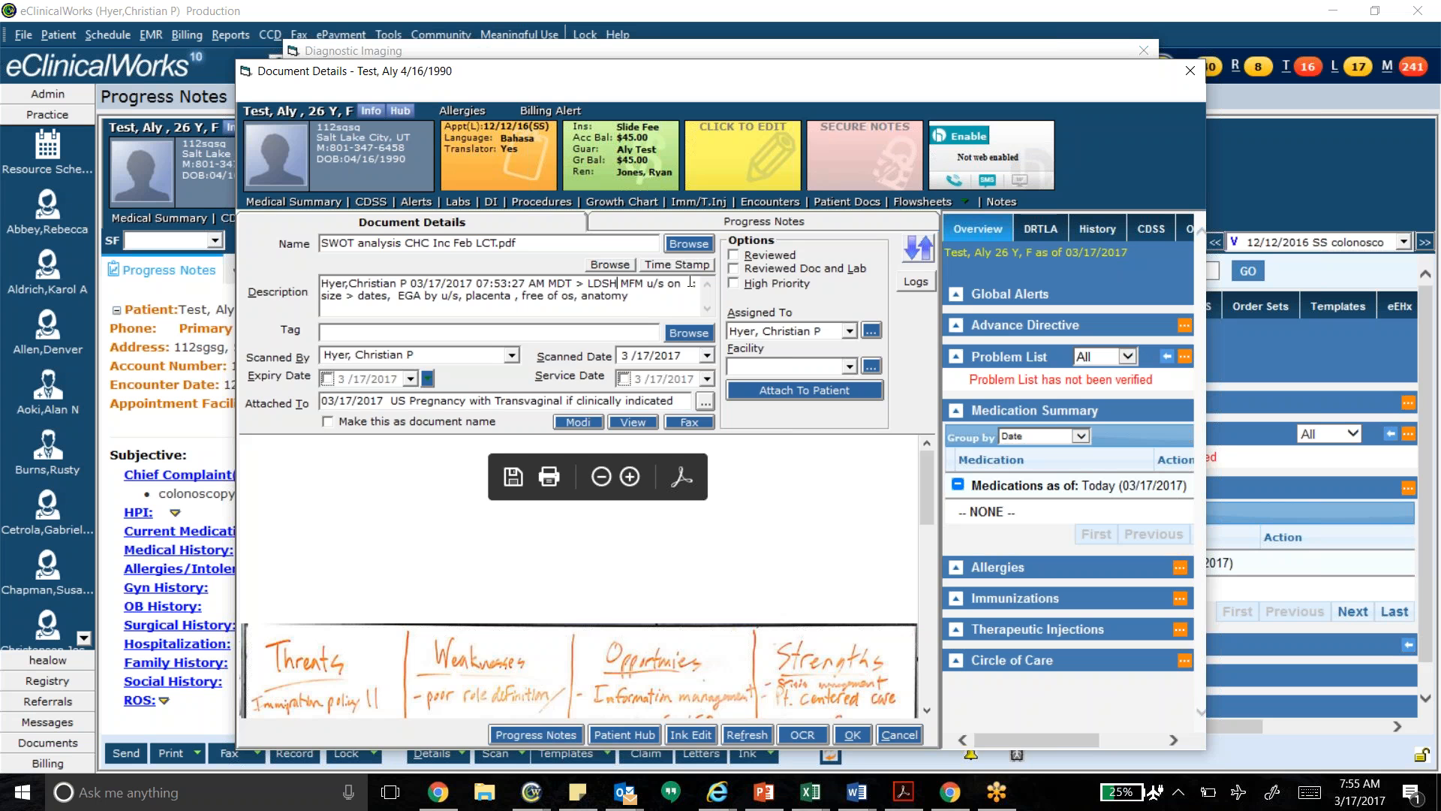
# - Insert "on 3/16/17" after "LDSH MFM" in the document's description
pyautogui.click(647, 282)
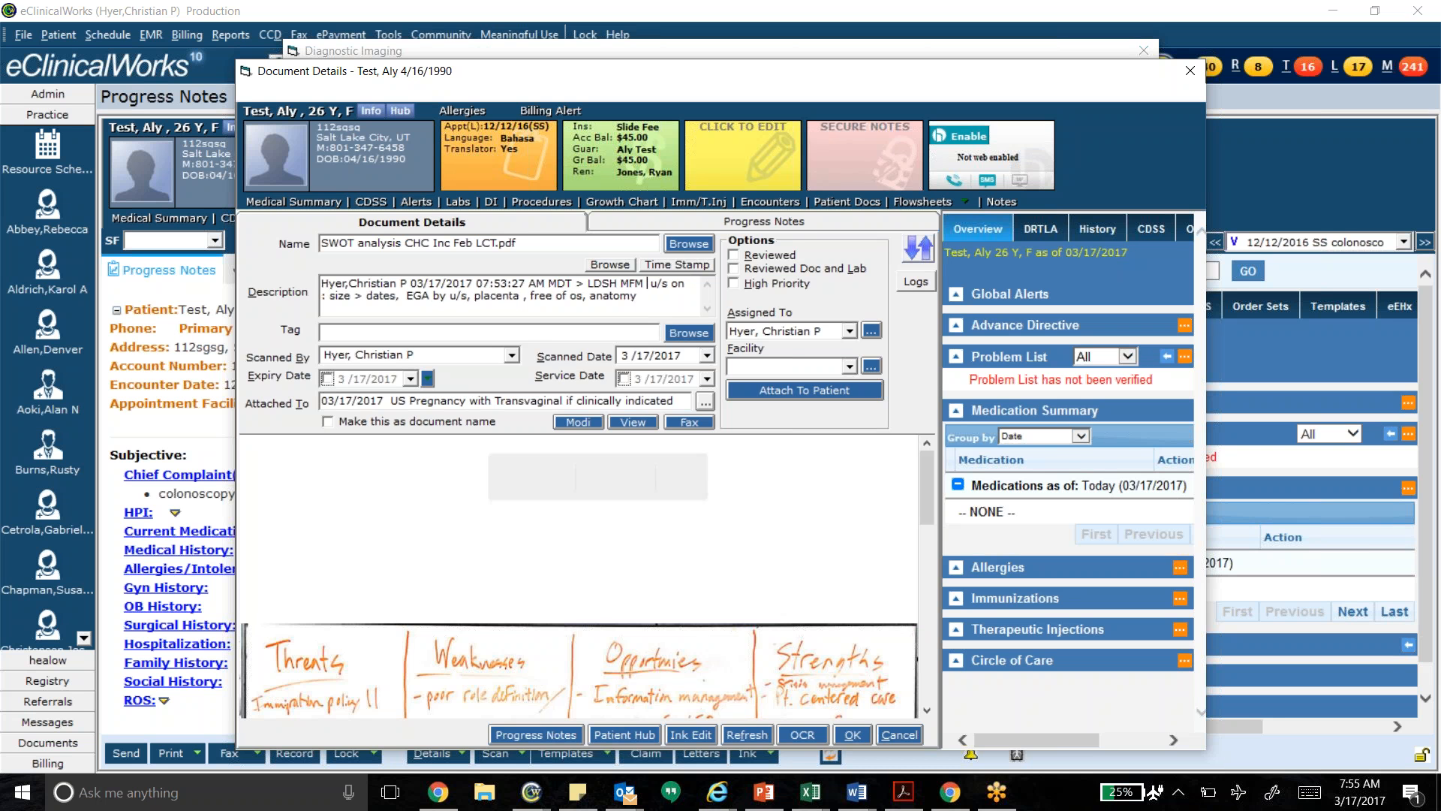
pyautogui.write('3/')
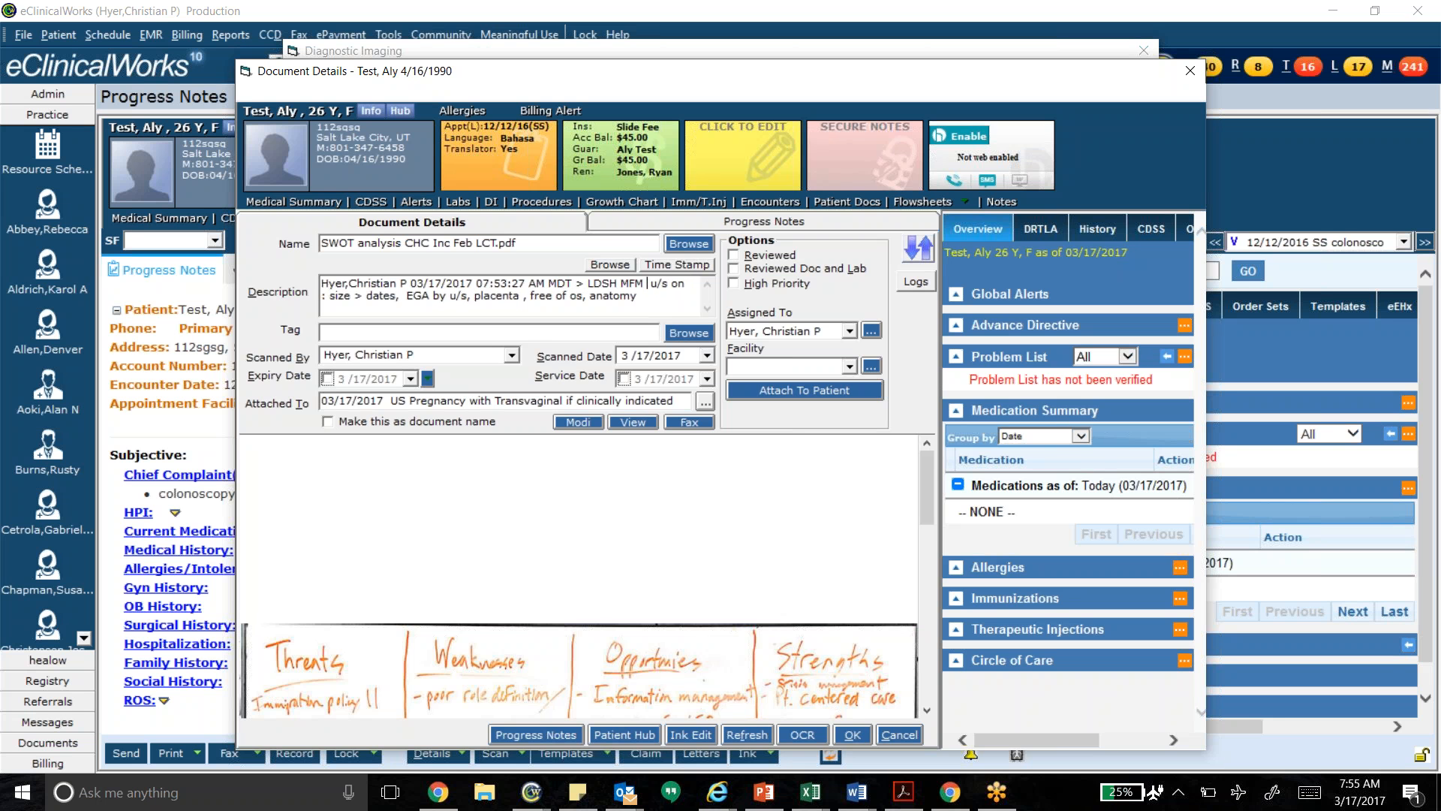
pyautogui.write('16/1')
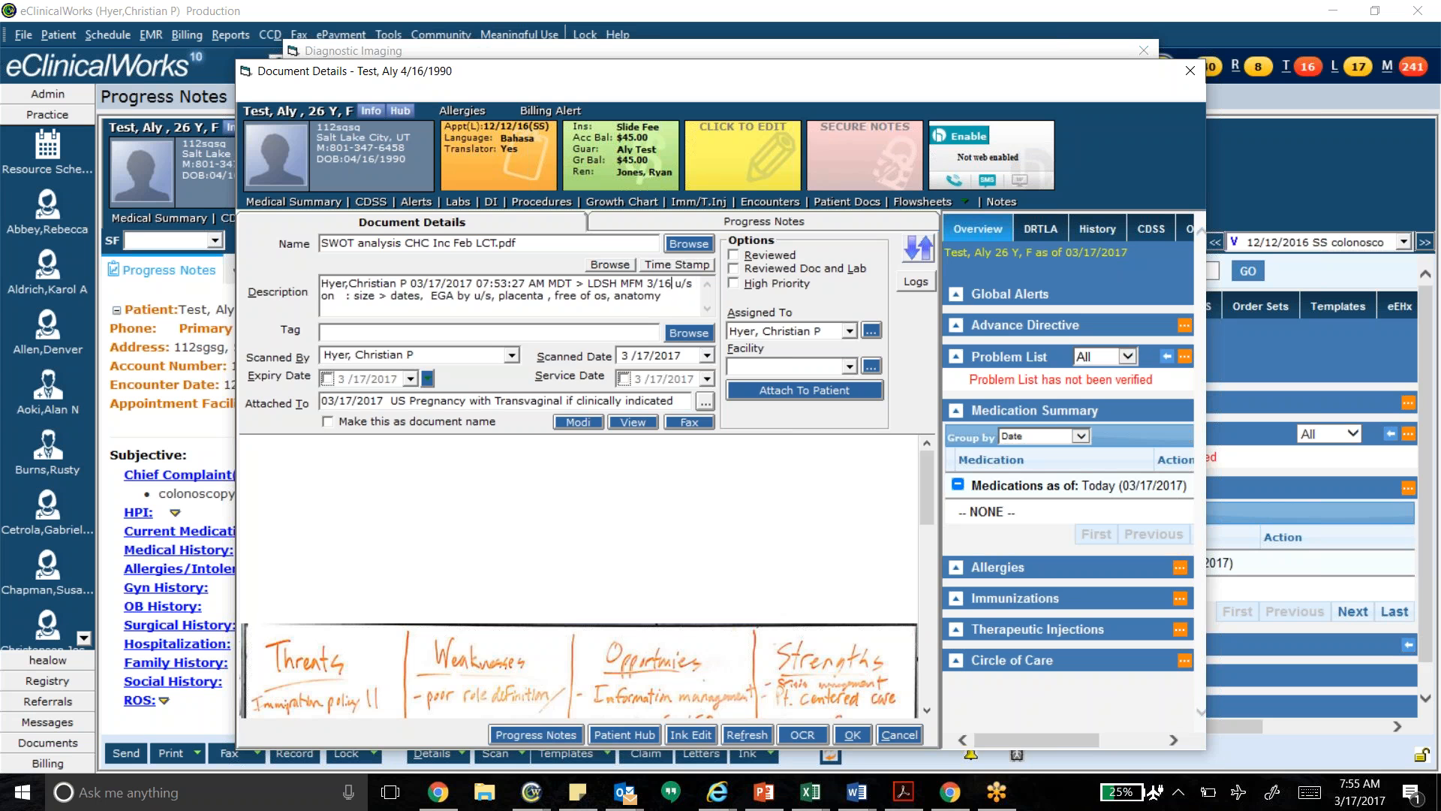
pyautogui.write('7')
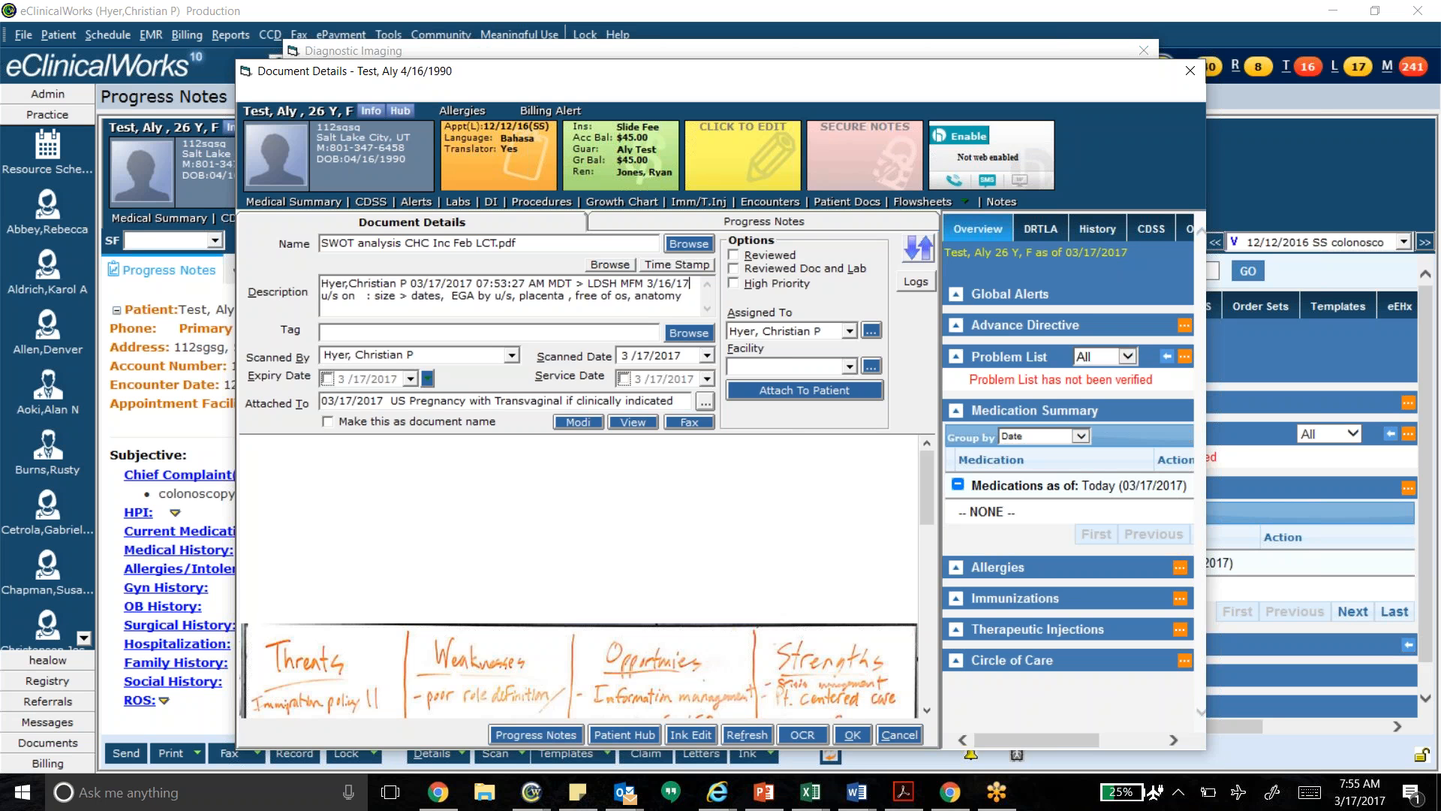
pyautogui.press('Down')
pyautogui.press('Left')
pyautogui.press('Left')
pyautogui.press('Left')
pyautogui.press('Left')
pyautogui.press('Left')
pyautogui.press('Left')
pyautogui.press('Left')
pyautogui.press('Up')
pyautogui.press('Right')
pyautogui.press('Right')
pyautogui.press('Right')
pyautogui.press('Right')
pyautogui.write('on')
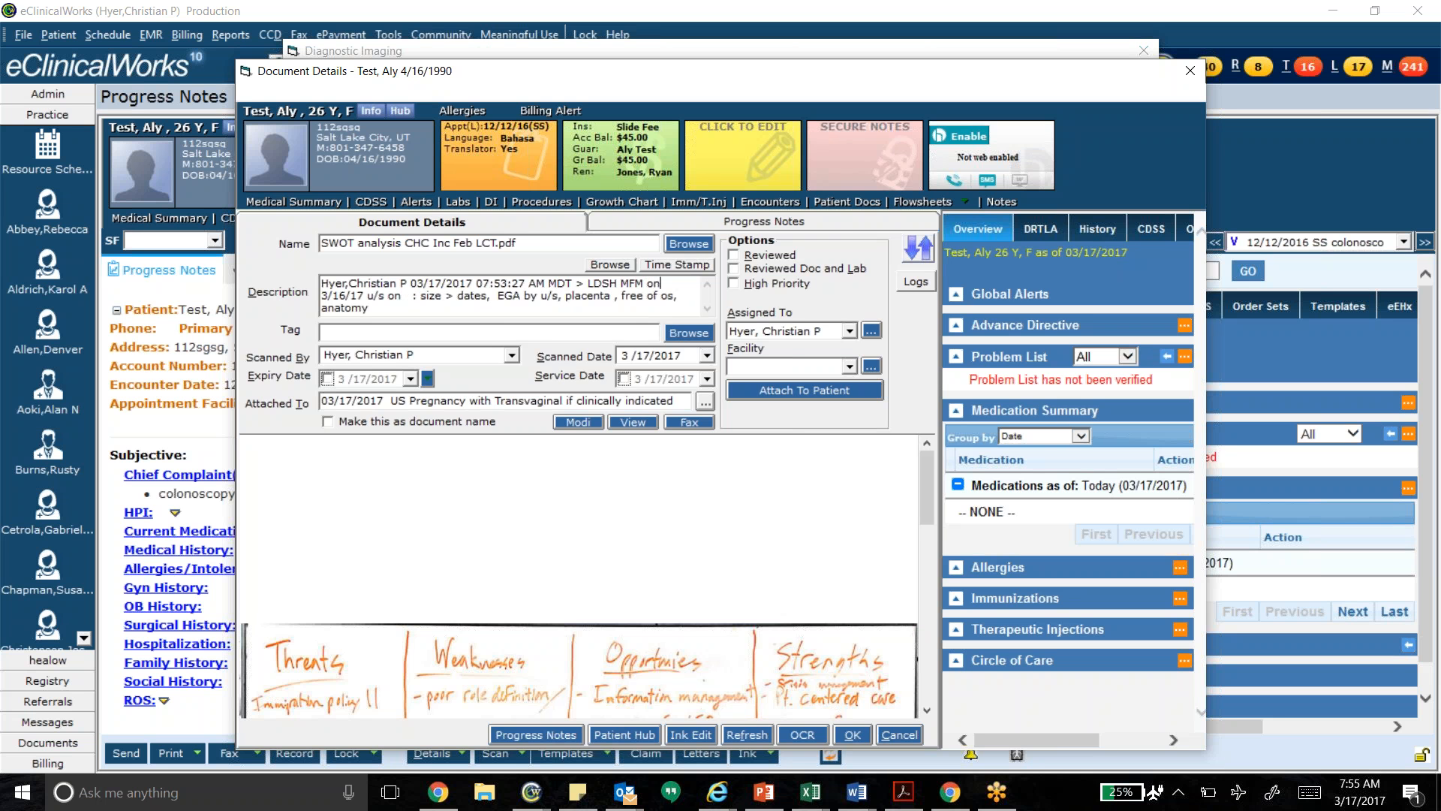
# - Remove the leftover "u/s on :" from the description and put a colon directly after the date 3/16/17
pyautogui.press('Left')
pyautogui.press('Left')
pyautogui.press('Left')
pyautogui.press('Left')
pyautogui.press('Left')
pyautogui.press('Left')
pyautogui.press('Left')
pyautogui.press('Left')
pyautogui.press('Left')
pyautogui.press('Left')
pyautogui.press('Left')
pyautogui.press('Left')
pyautogui.press('Left')
pyautogui.press('Left')
pyautogui.press('Left')
pyautogui.press('Left')
pyautogui.press('Left')
pyautogui.press('Left')
pyautogui.press('Left')
pyautogui.press('Left')
pyautogui.press('BackSpace')
pyautogui.press('BackSpace')
pyautogui.press('BackSpace')
pyautogui.press('BackSpace')
pyautogui.press('BackSpace')
pyautogui.press('BackSpace')
pyautogui.press('BackSpace')
pyautogui.press('BackSpace')
pyautogui.press('BackSpace')
pyautogui.press('BackSpace')
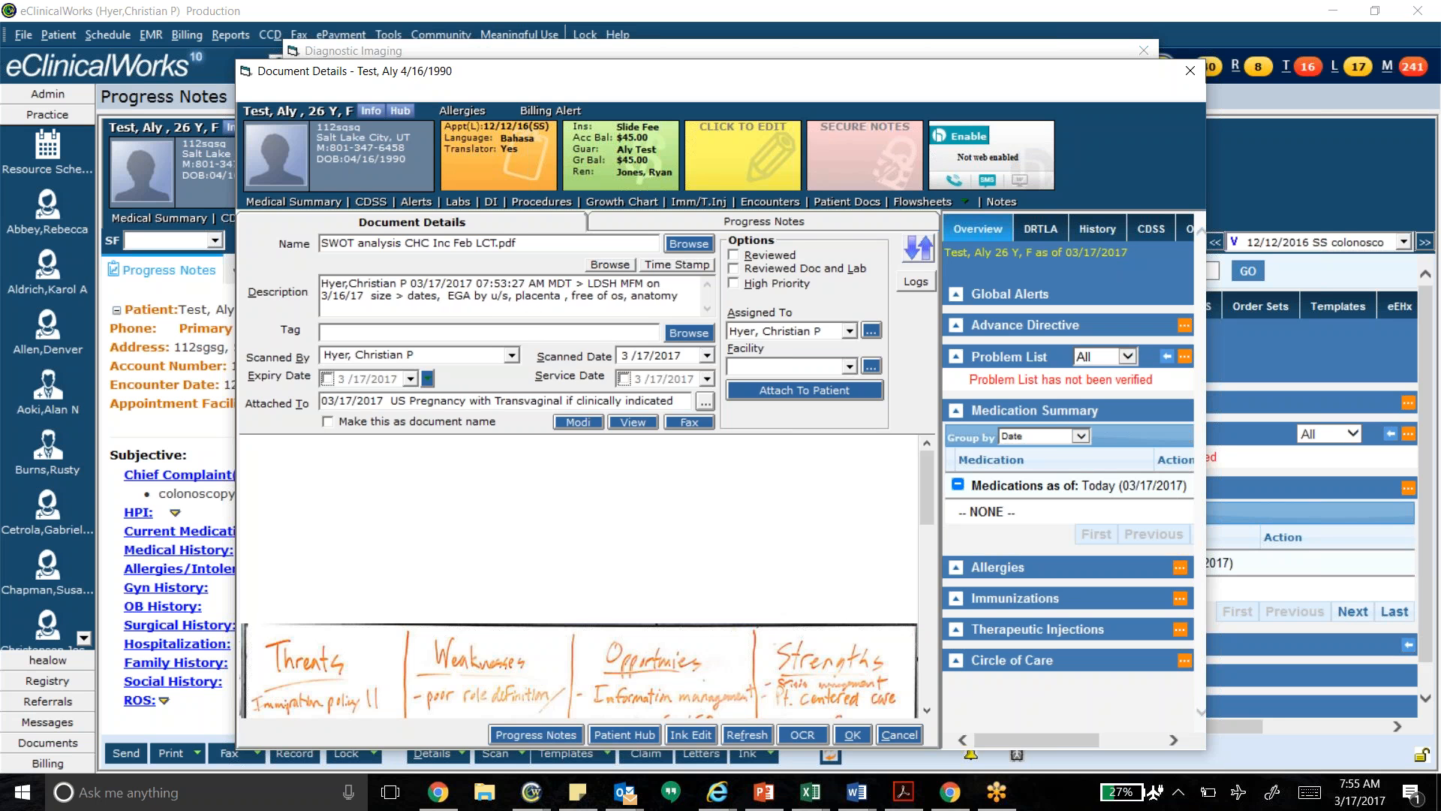
pyautogui.press('BackSpace')
pyautogui.write(':')
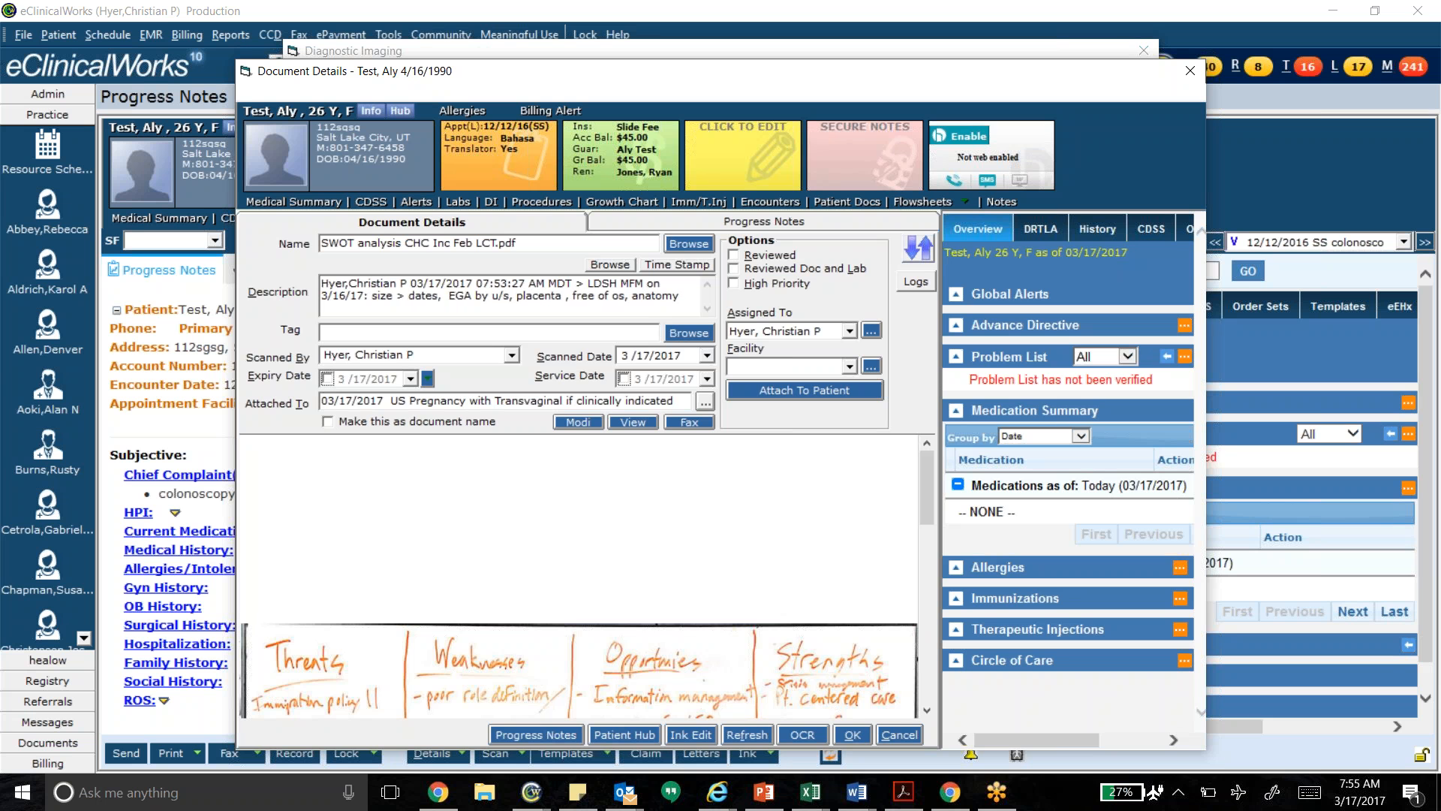
# - Change the size finding in the description to "size = dates," and remove the extra space after it
pyautogui.press('Delete')
pyautogui.press('Delete')
pyautogui.write('=')
pyautogui.write(',')
pyautogui.press('Delete')
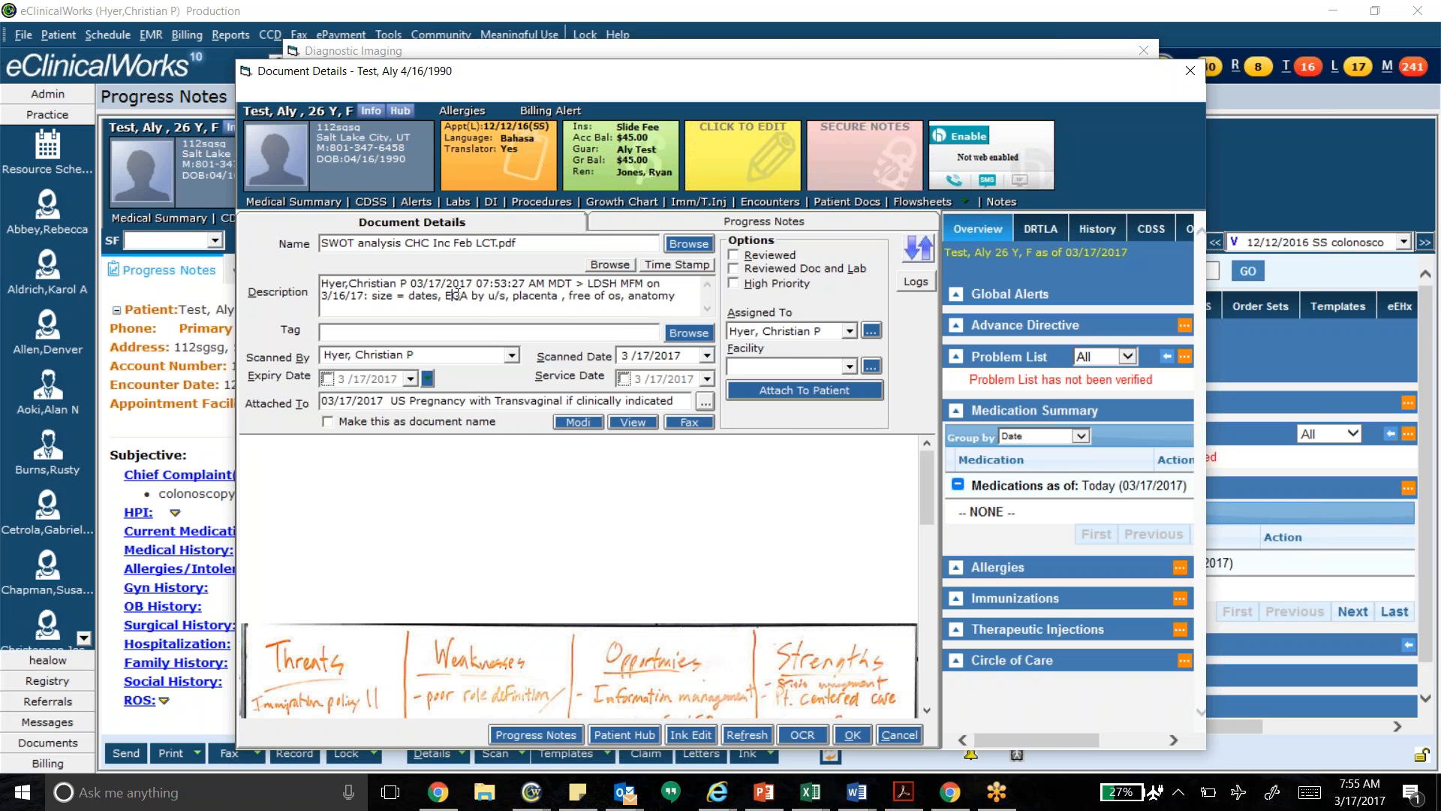
# - Complete the findings as "EGA by u/s 19w 3d", "placenta anterior" and "anatomy normal, needs repeat in 4 weeks for further anatomy"
pyautogui.press('Right')
pyautogui.press('Right')
pyautogui.write('19w 3d,')
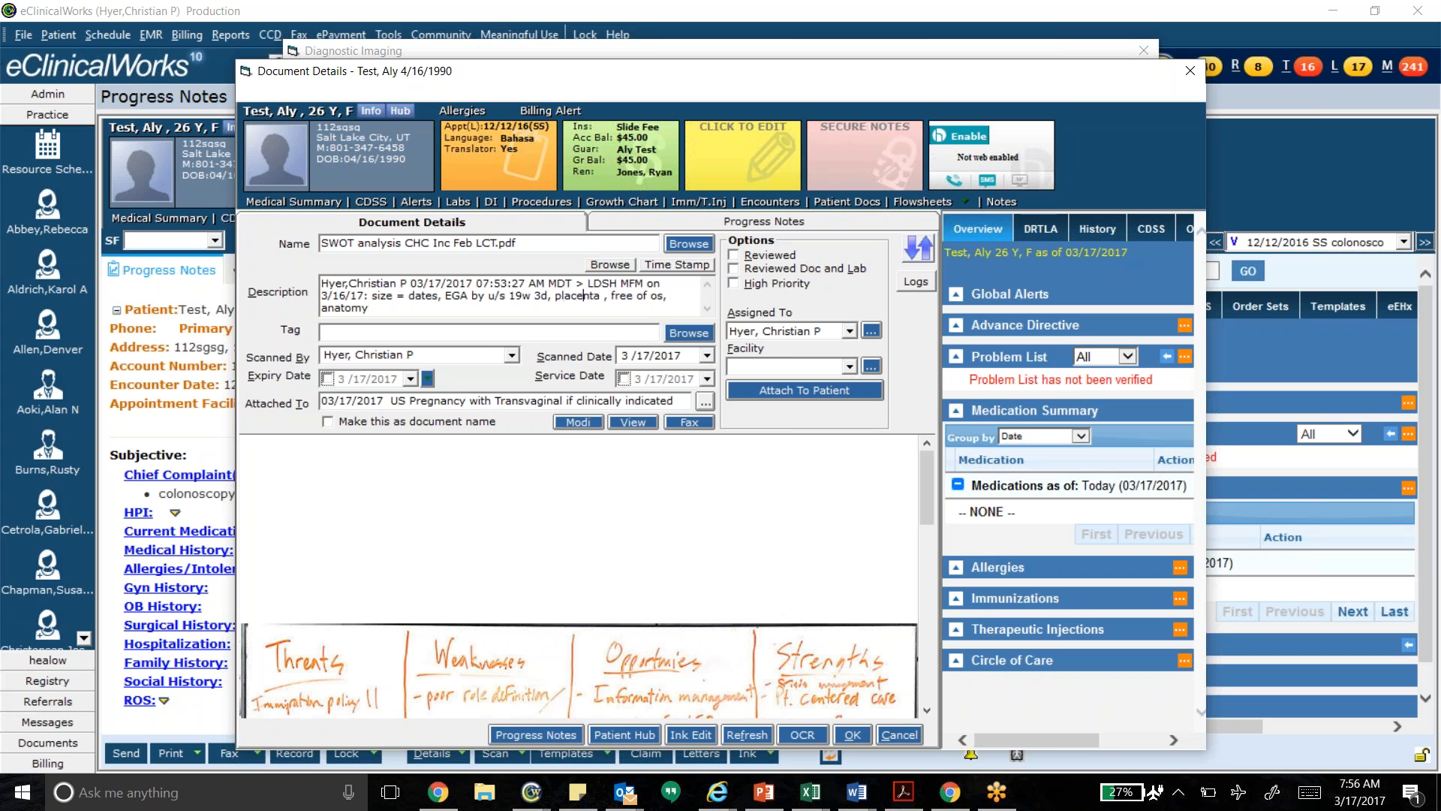
pyautogui.write(' placenta anterior')
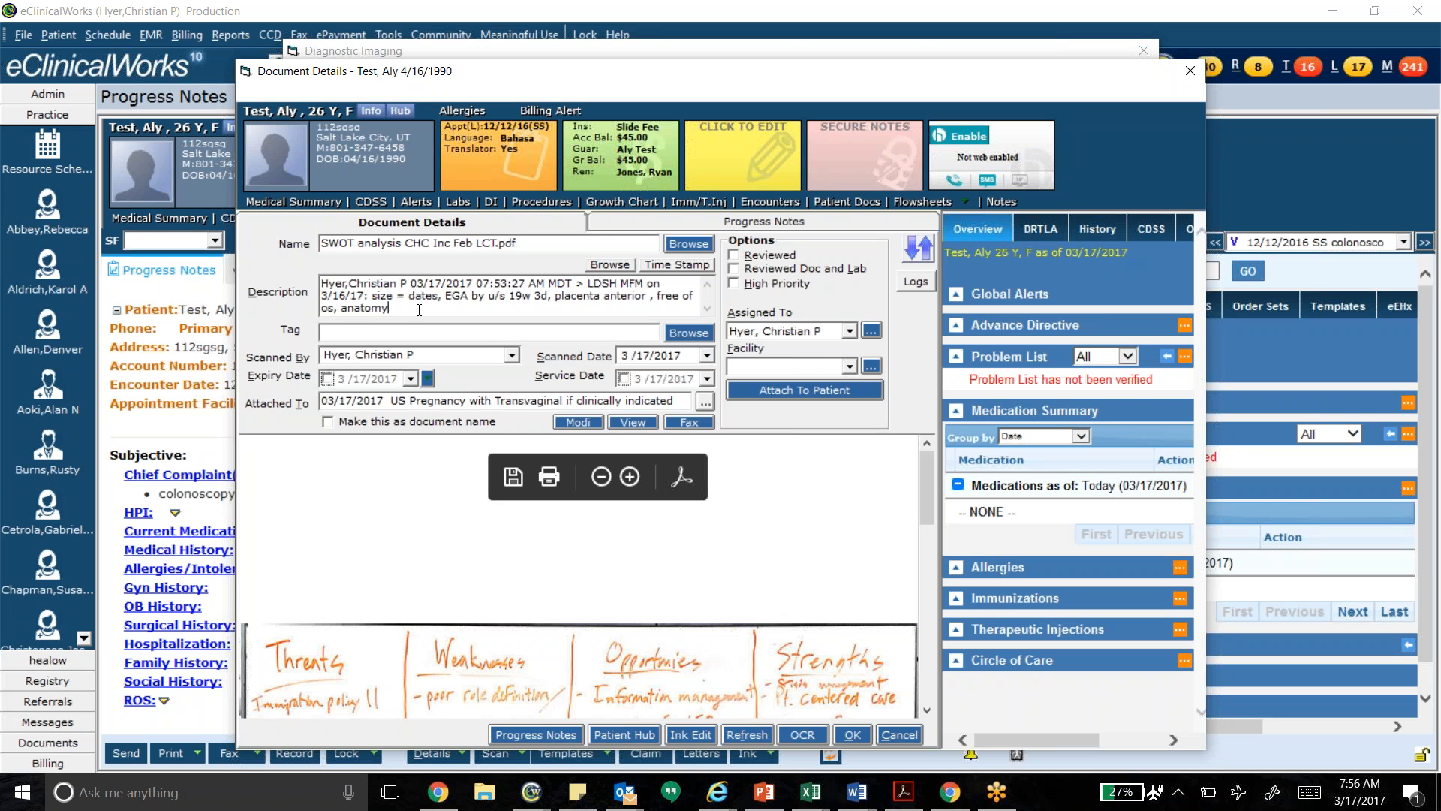
pyautogui.write('normal, needs repeat in ')
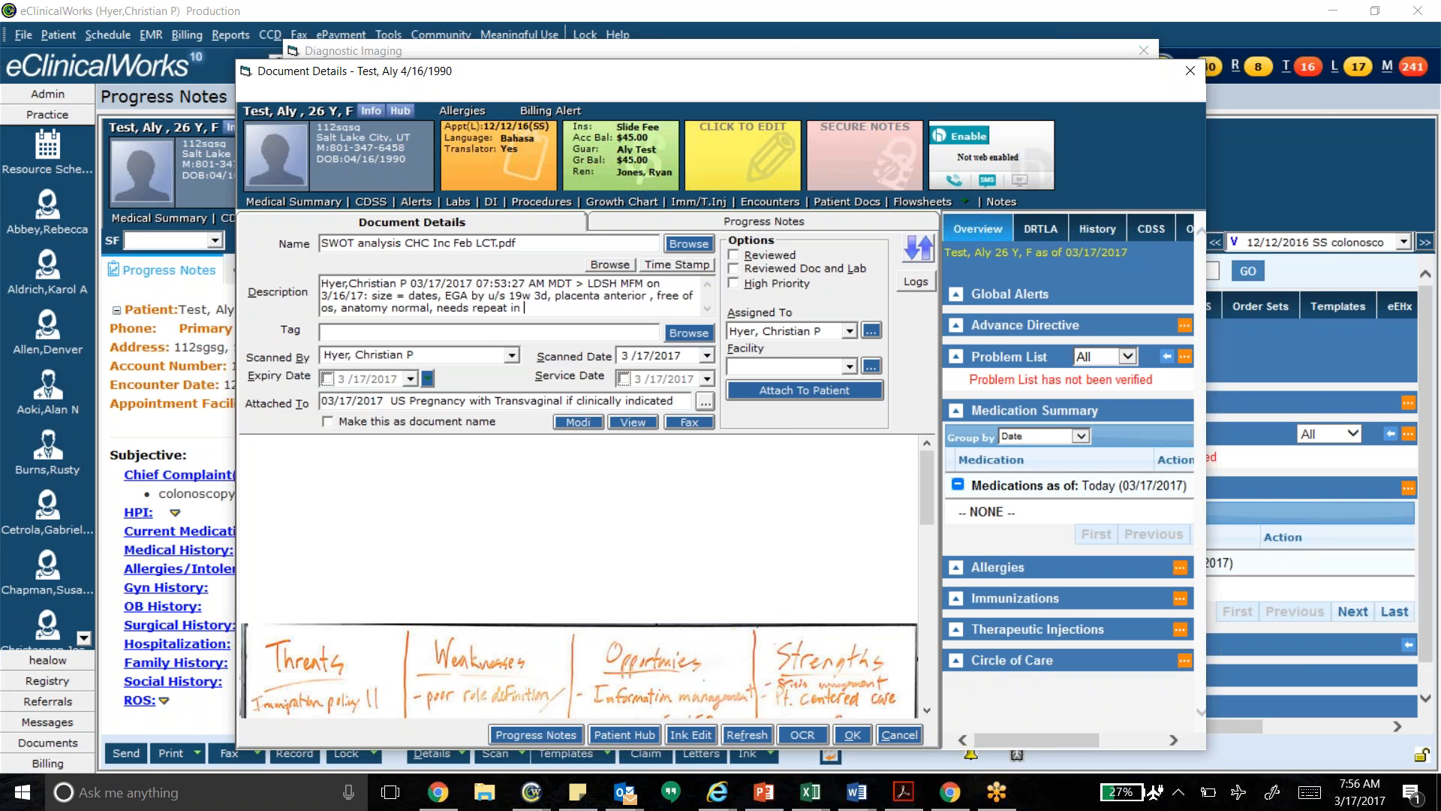
pyautogui.write('4 weeks for further anatomy')
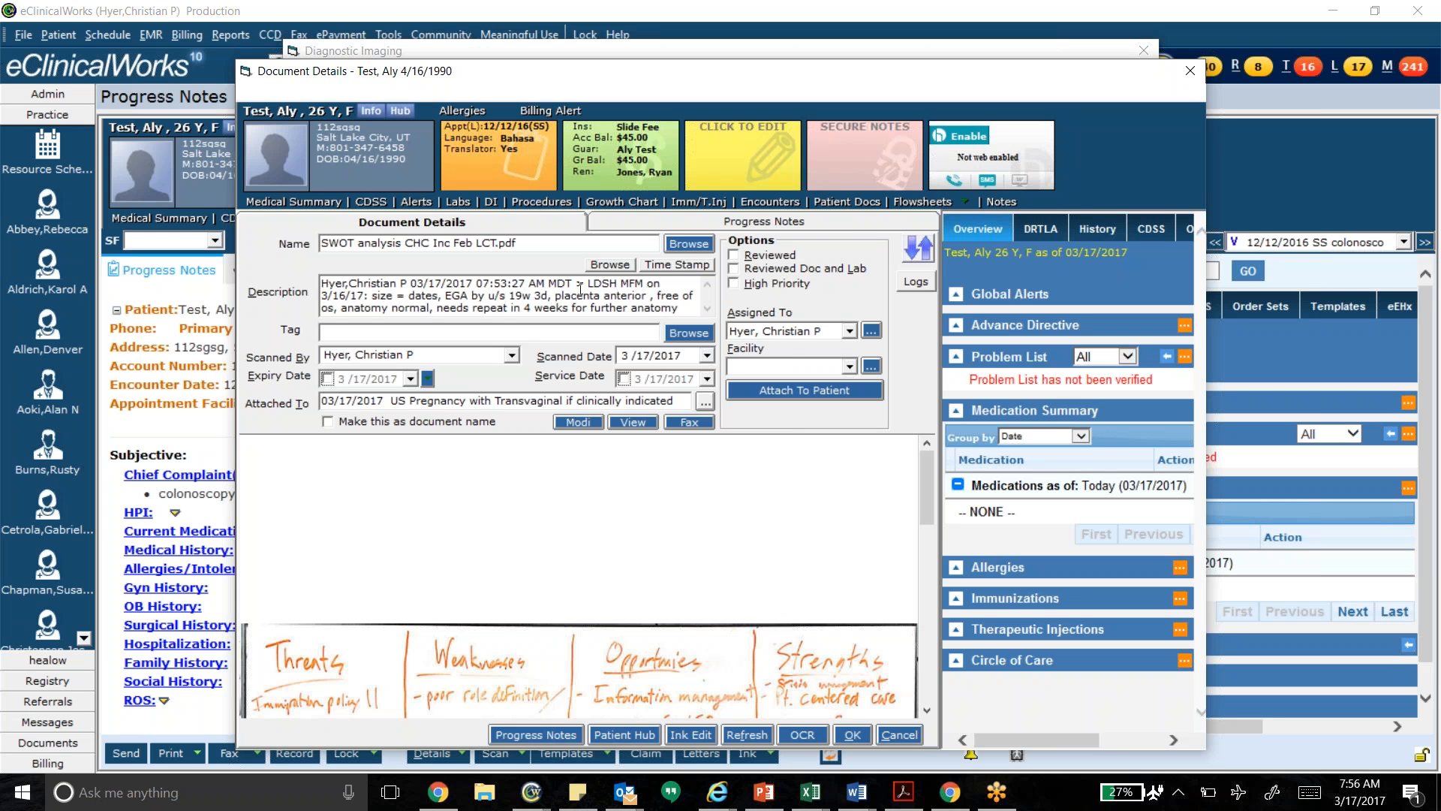
# - Copy the findings text without its time stamp, then mark the document as Reviewed, save it and close the document list
pyautogui.moveTo(587, 283); pyautogui.dragTo(689, 310)
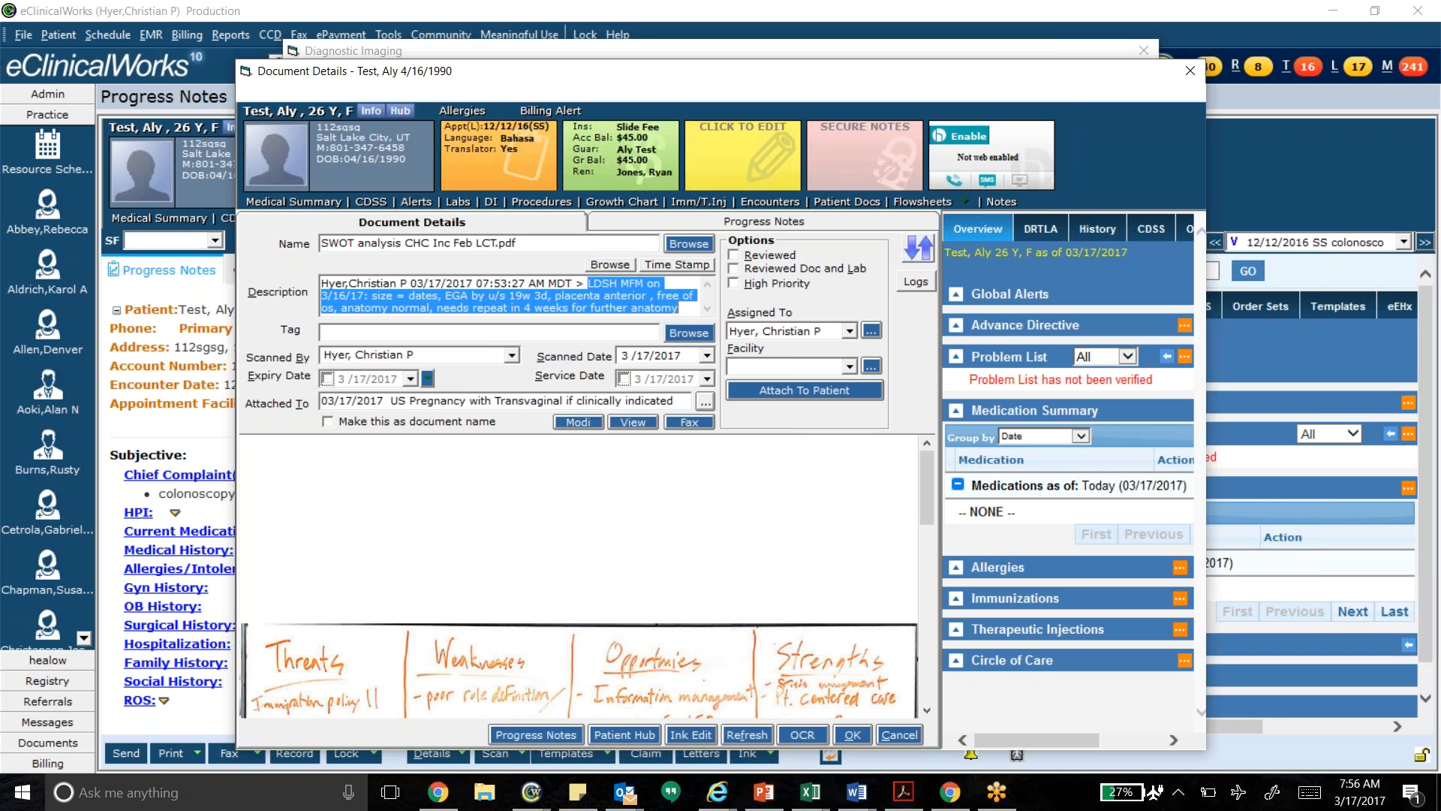
pyautogui.click(737, 255)
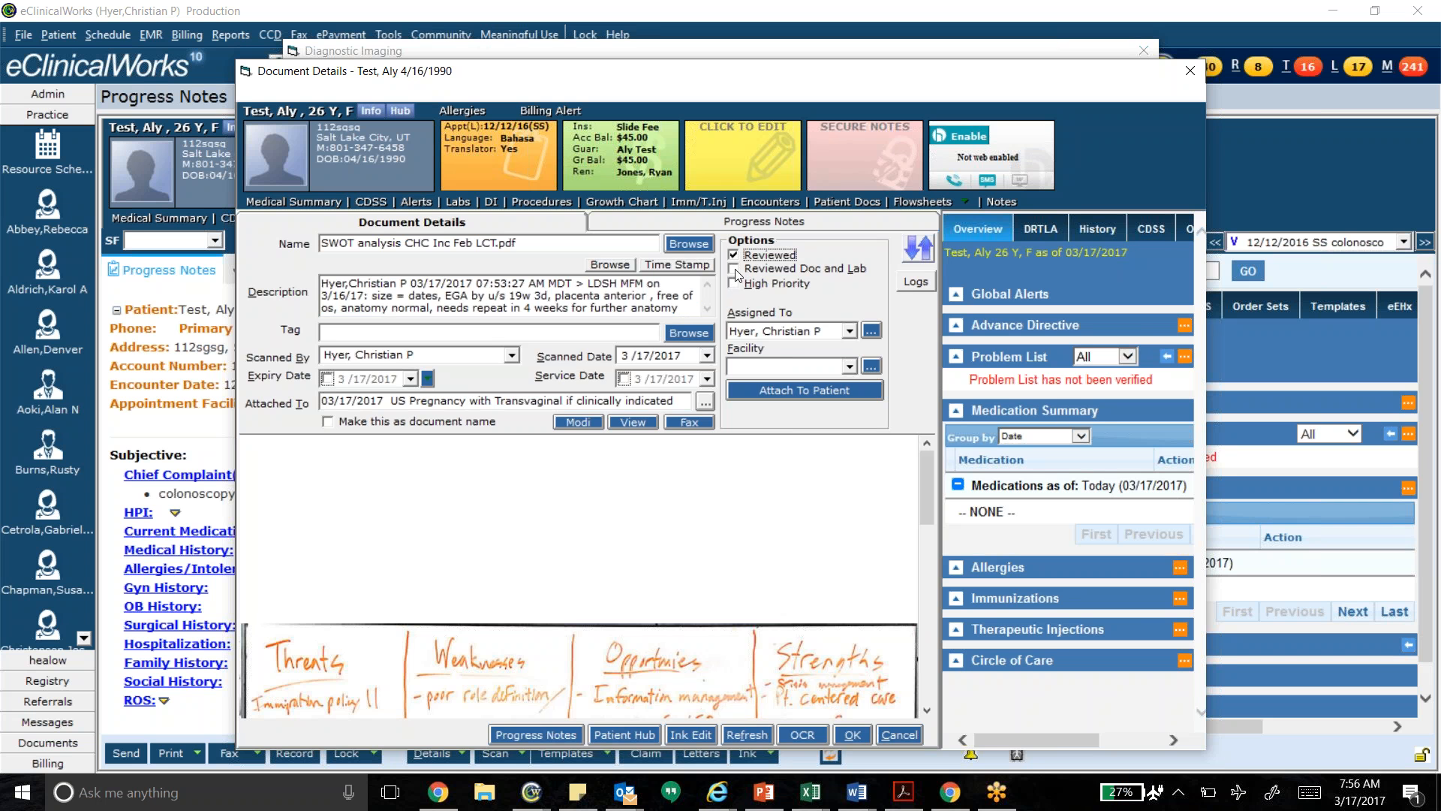
pyautogui.click(853, 735)
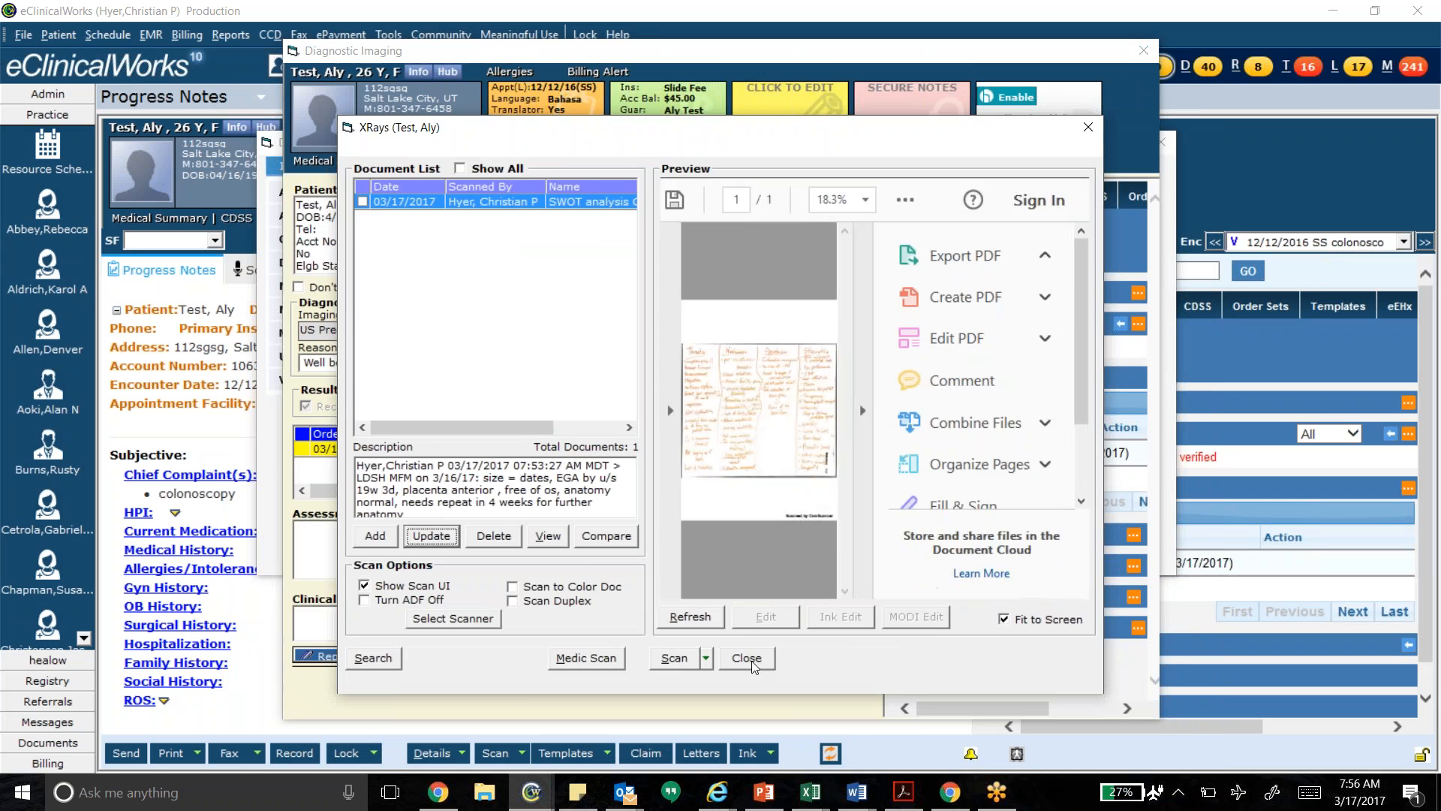
pyautogui.click(750, 661)
# - Paste the copied findings as the imaging order's result, set its status to Reviewed and time-stamp its notes
pyautogui.click(672, 406)
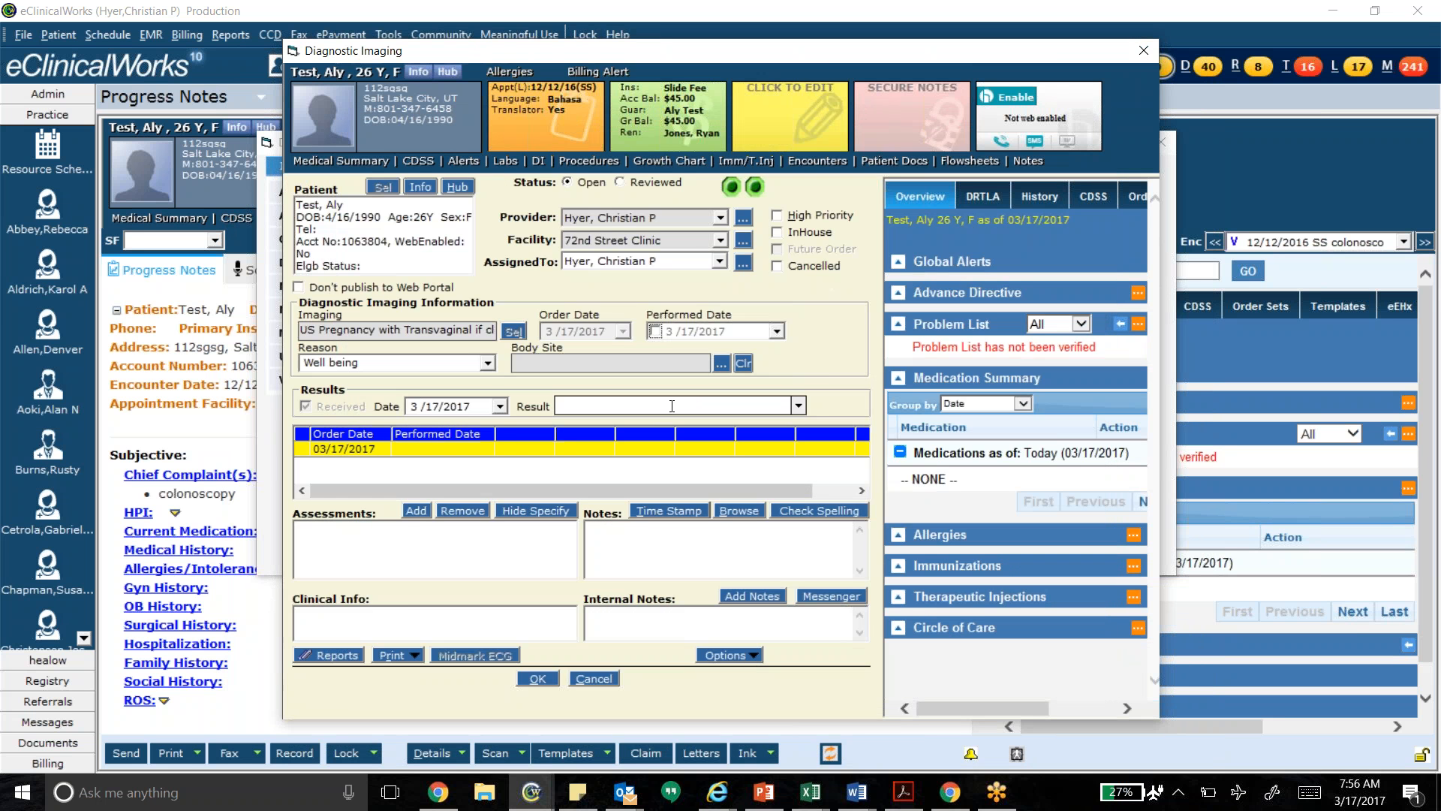
pyautogui.hotkey('ctrl', 'v')
pyautogui.click(642, 185)
pyautogui.click(660, 511)
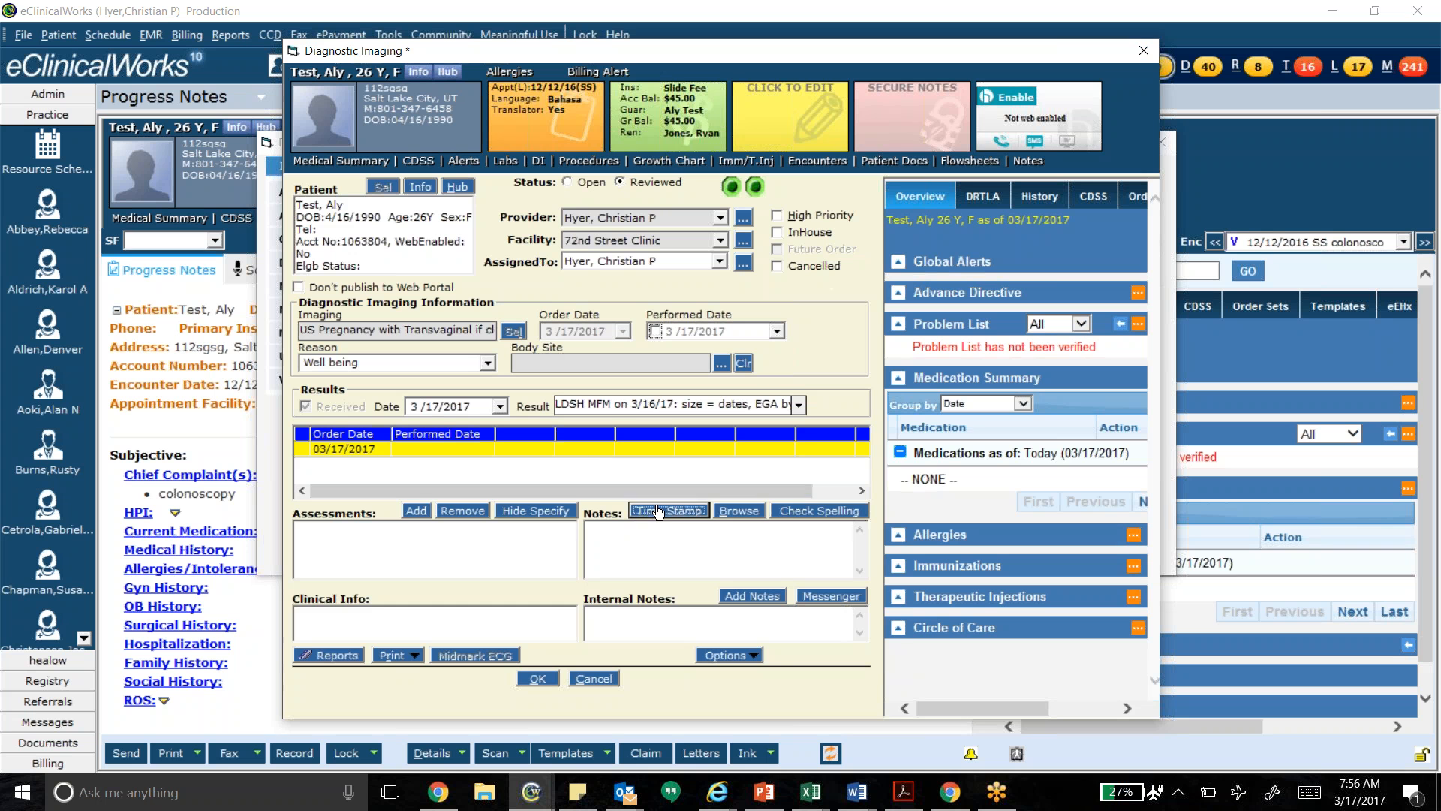
# - Try to open the editable progress notes from the imaging order's options
pyautogui.click(753, 656)
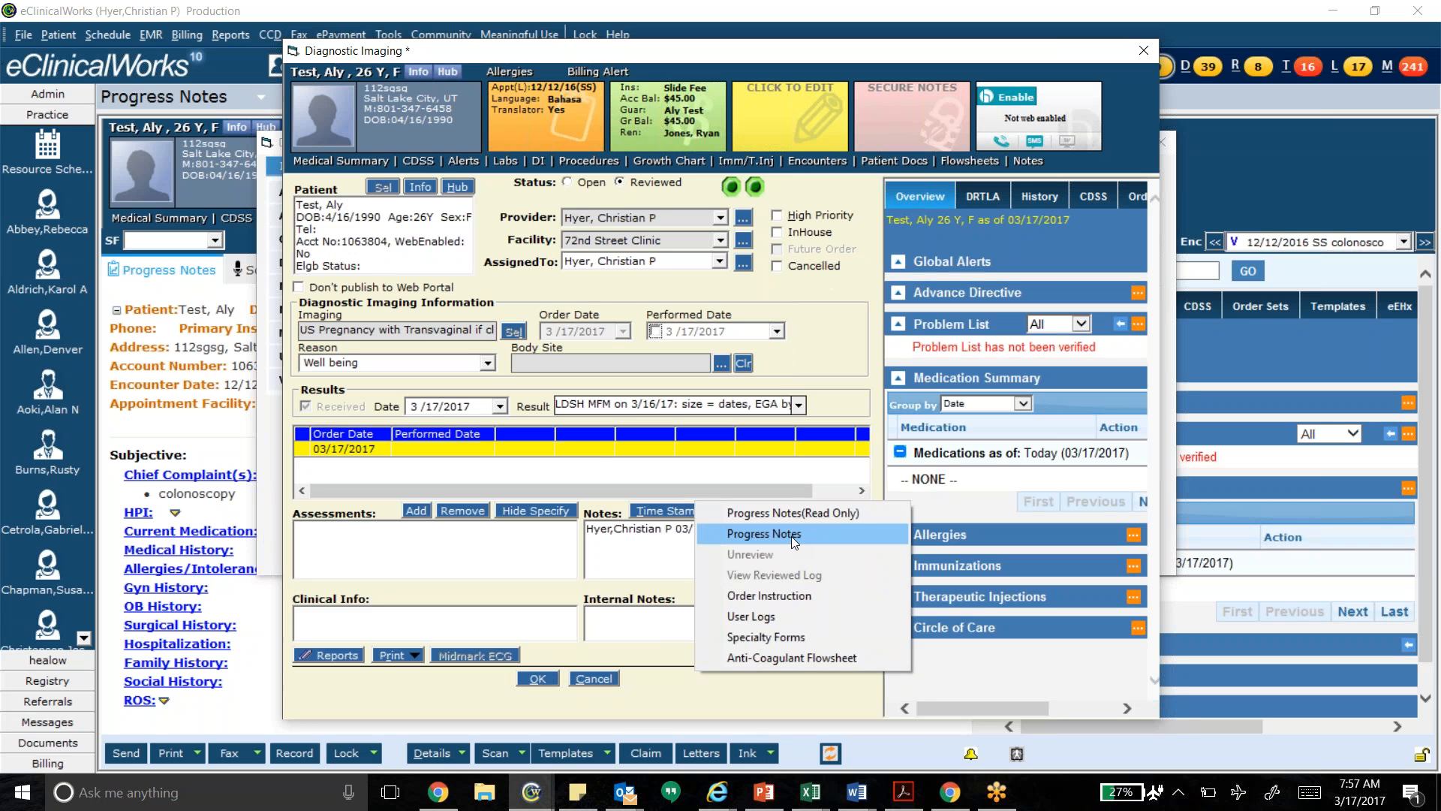
pyautogui.click(791, 536)
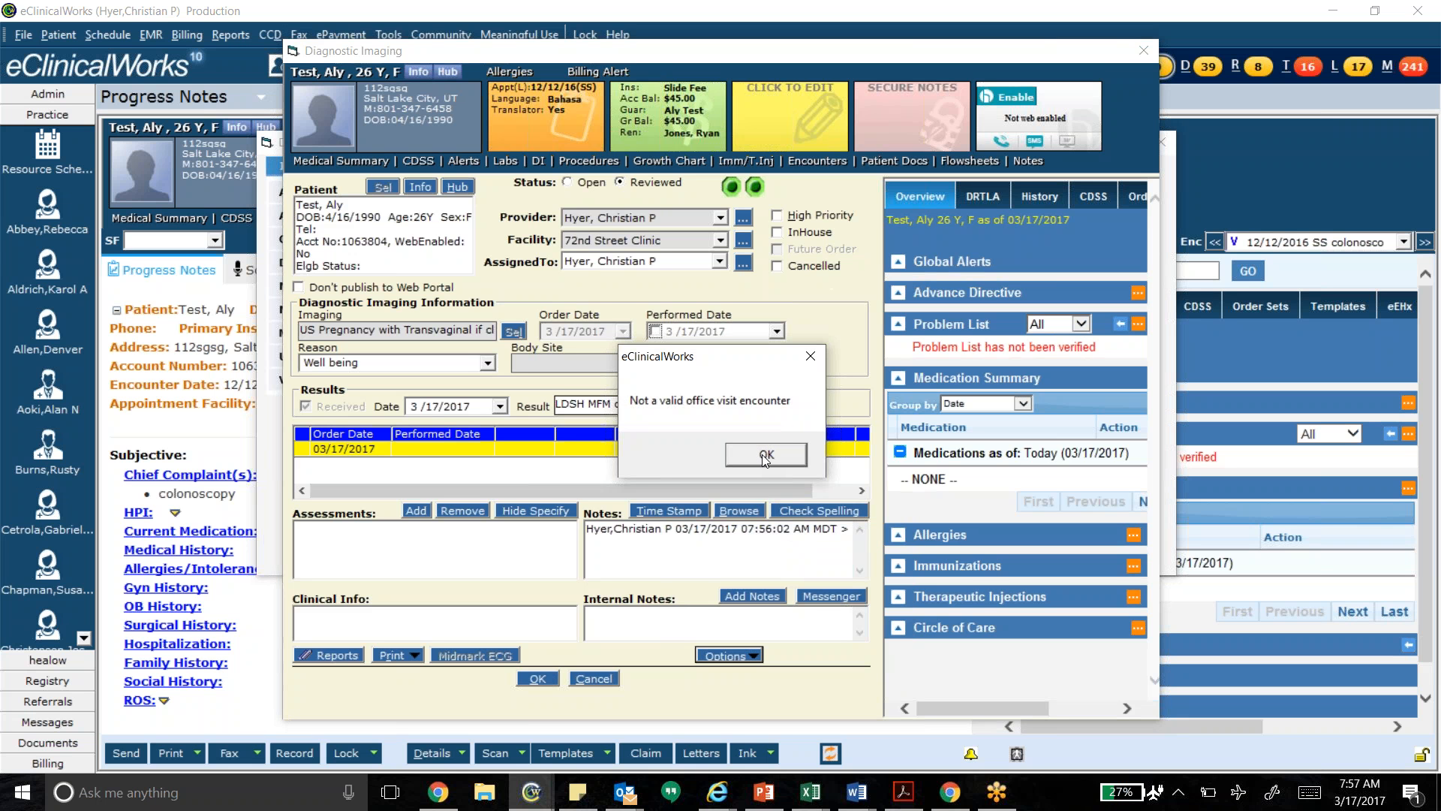
pyautogui.click(763, 454)
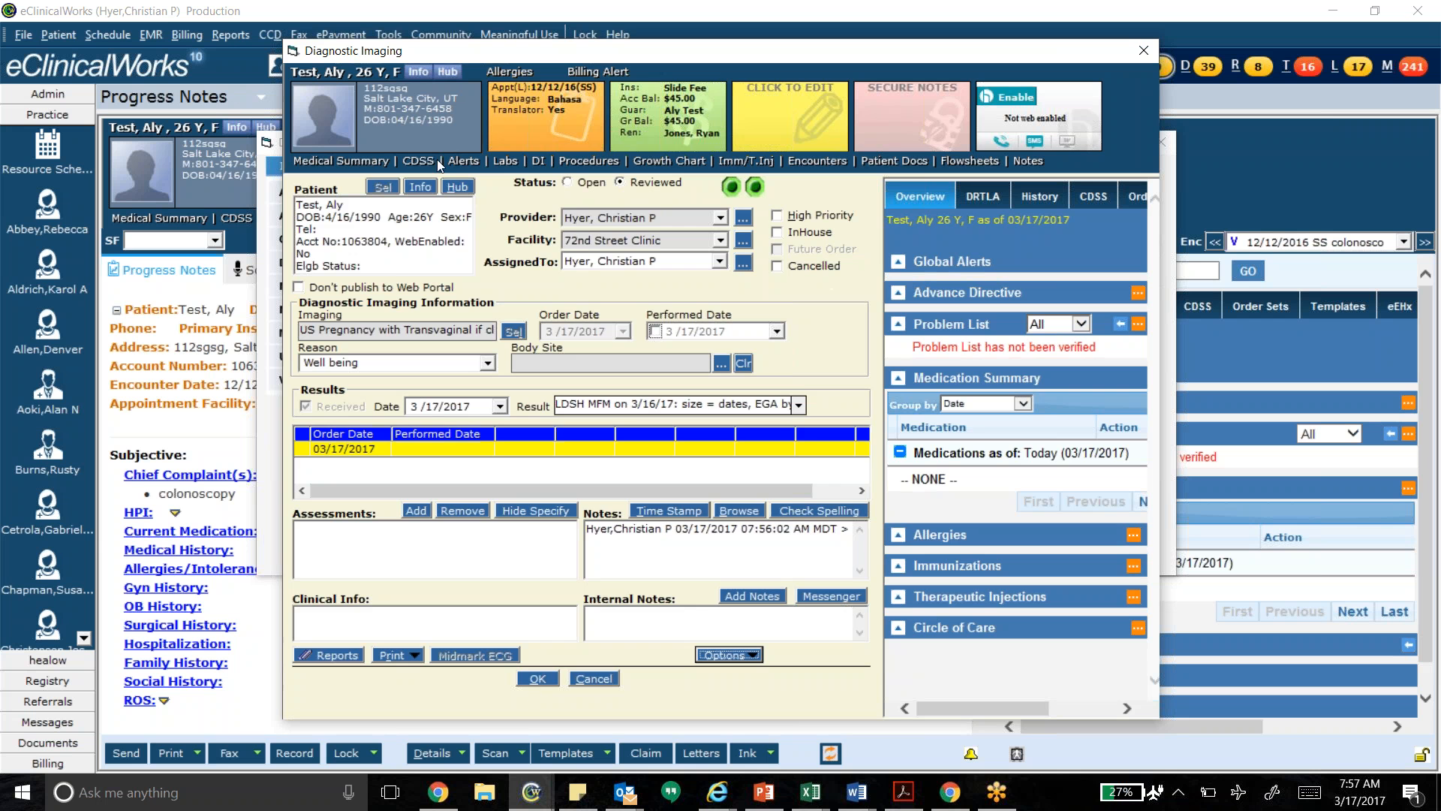
# - Open the patient's hub from the imaging order, dismiss the script errors and close the hub again
pyautogui.click(457, 186)
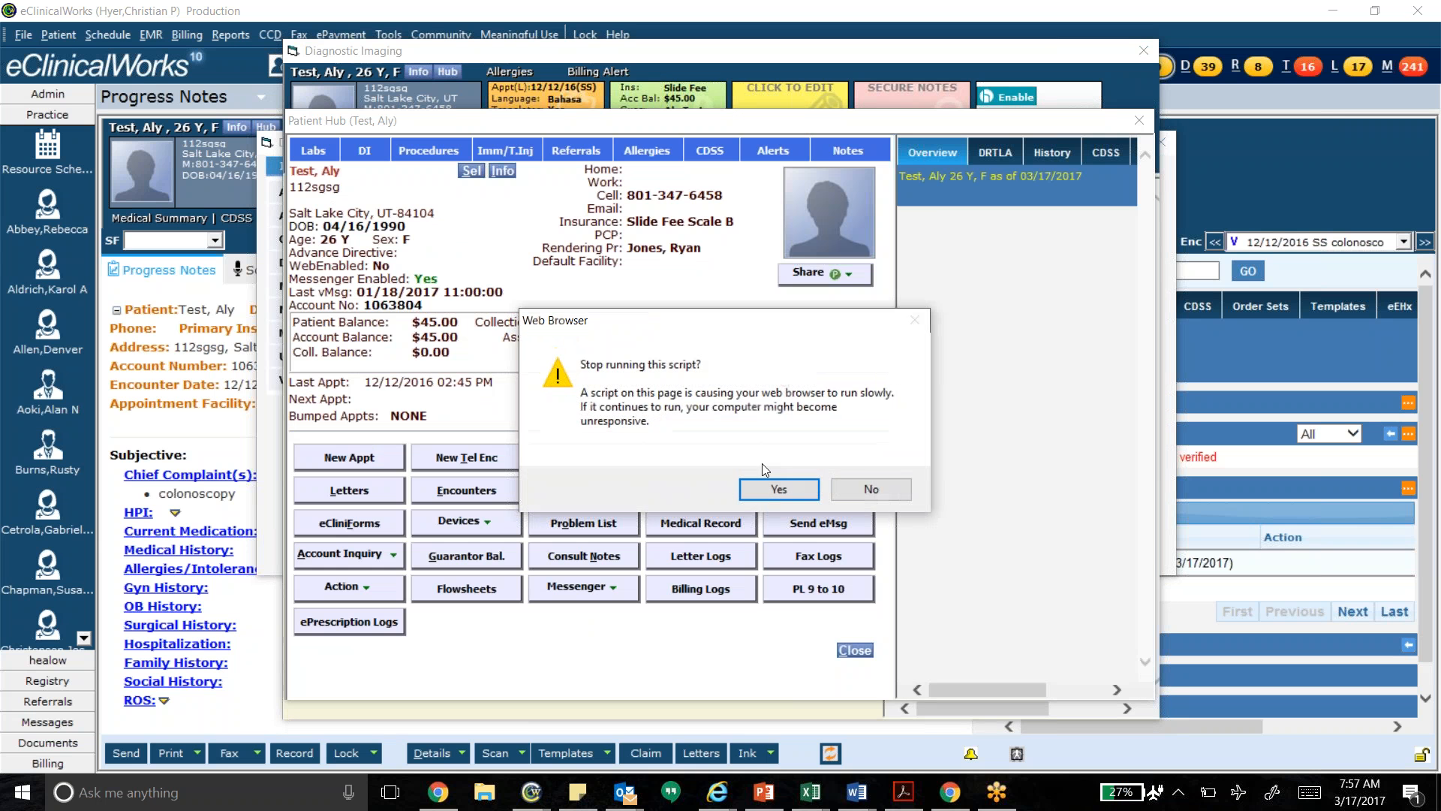
pyautogui.click(781, 491)
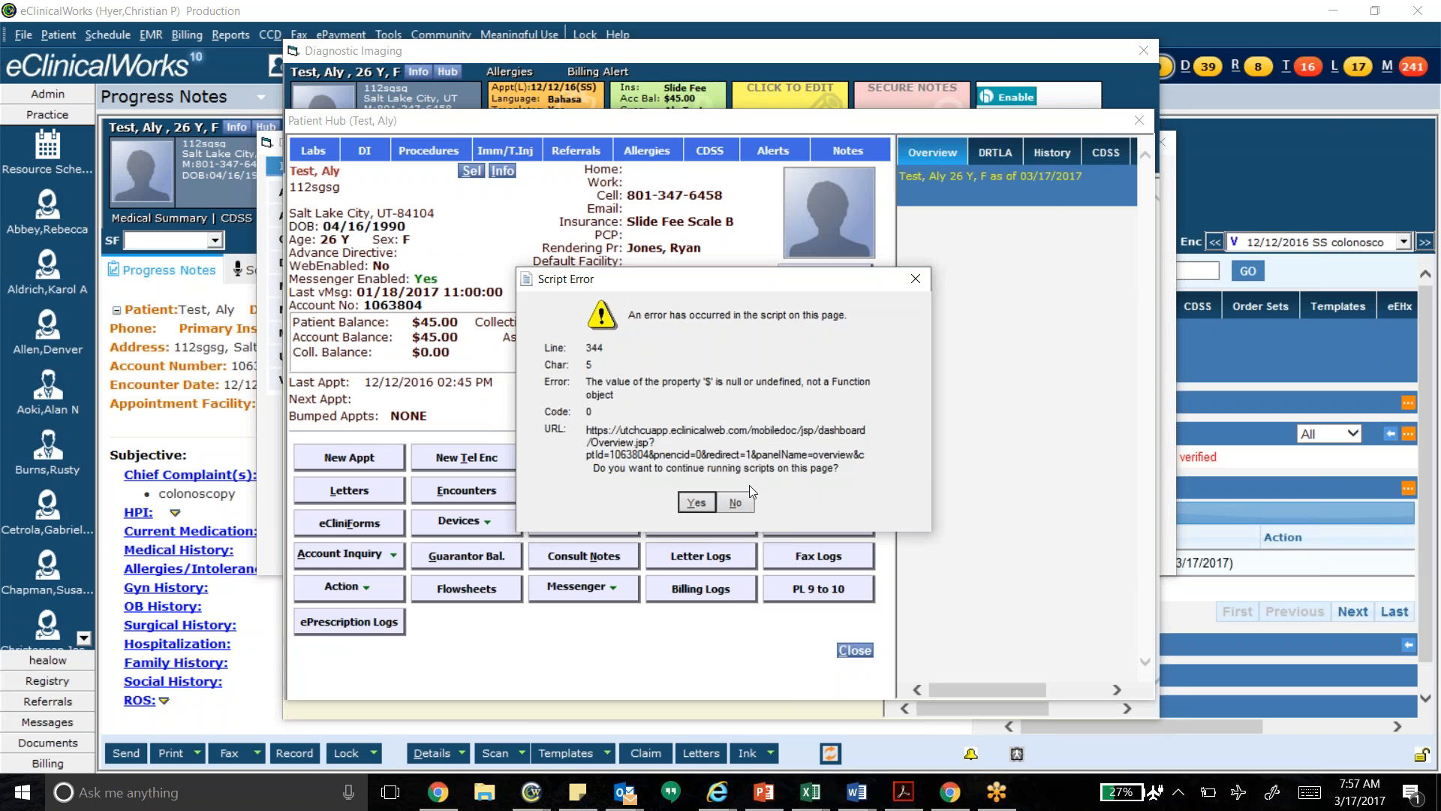
pyautogui.click(738, 501)
pyautogui.click(736, 501)
pyautogui.click(727, 502)
pyautogui.click(698, 504)
pyautogui.click(698, 503)
pyautogui.click(731, 502)
pyautogui.click(786, 491)
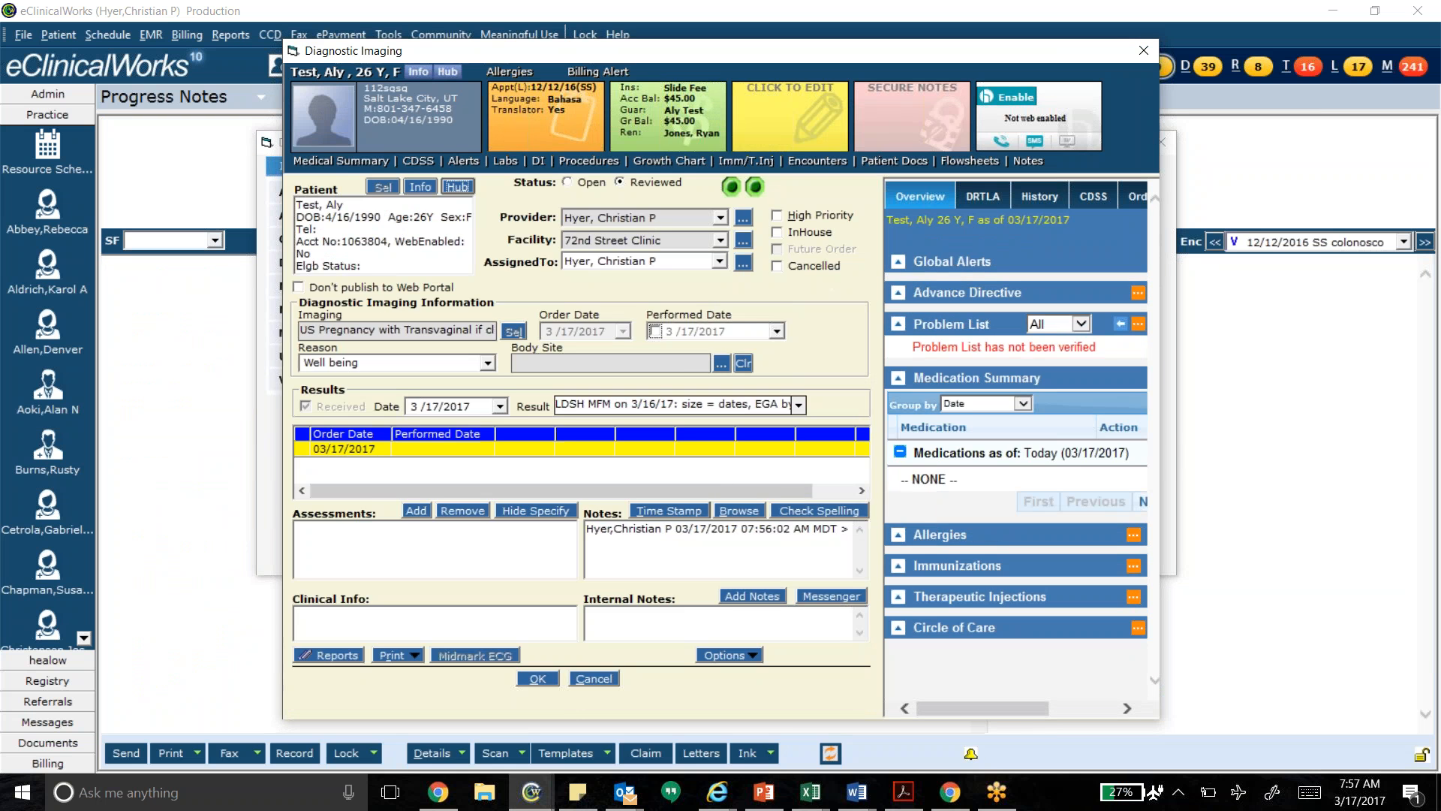
# - Save the reviewed imaging order, close the patient's diagnostic imaging list and return to the progress notes
pyautogui.click(537, 678)
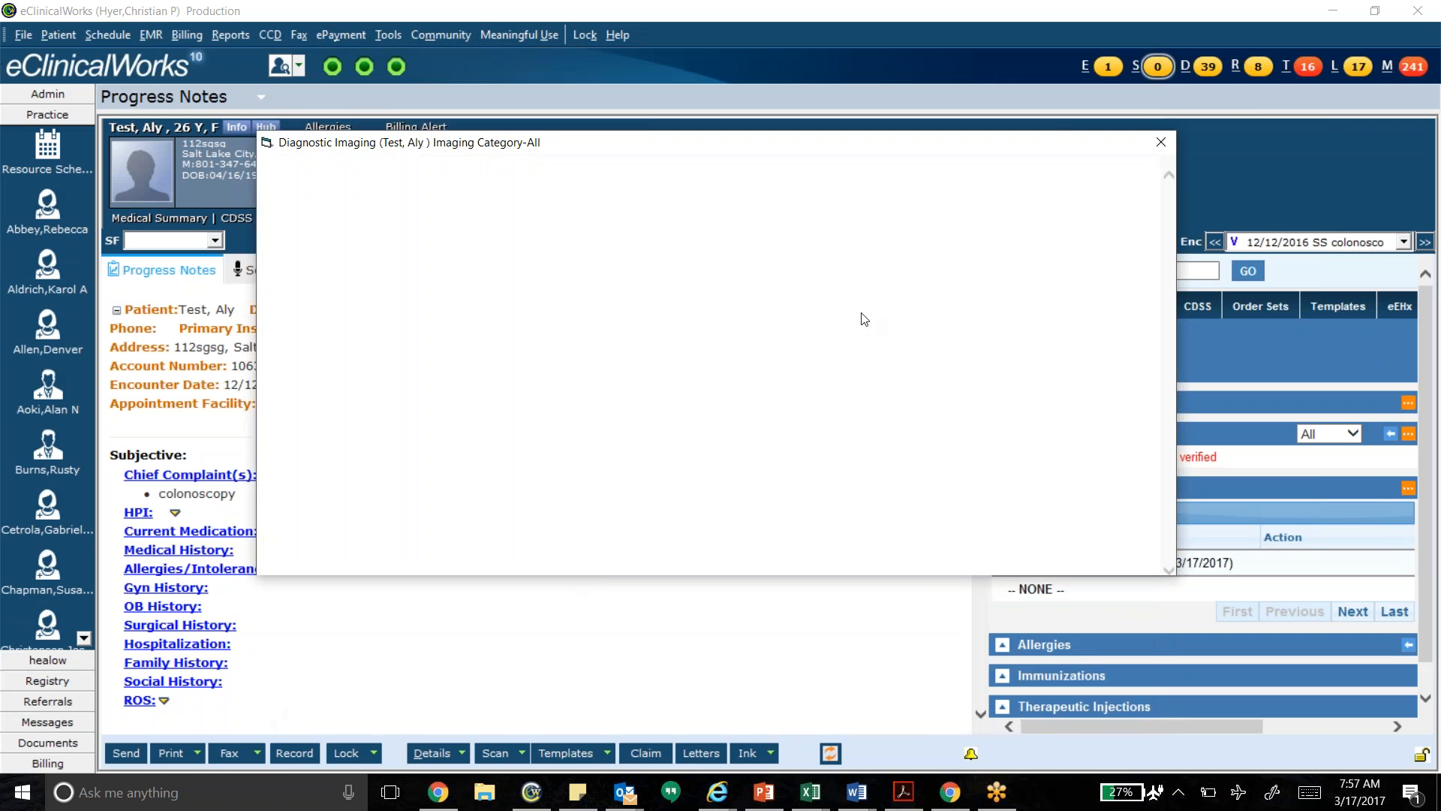
pyautogui.click(1165, 147)
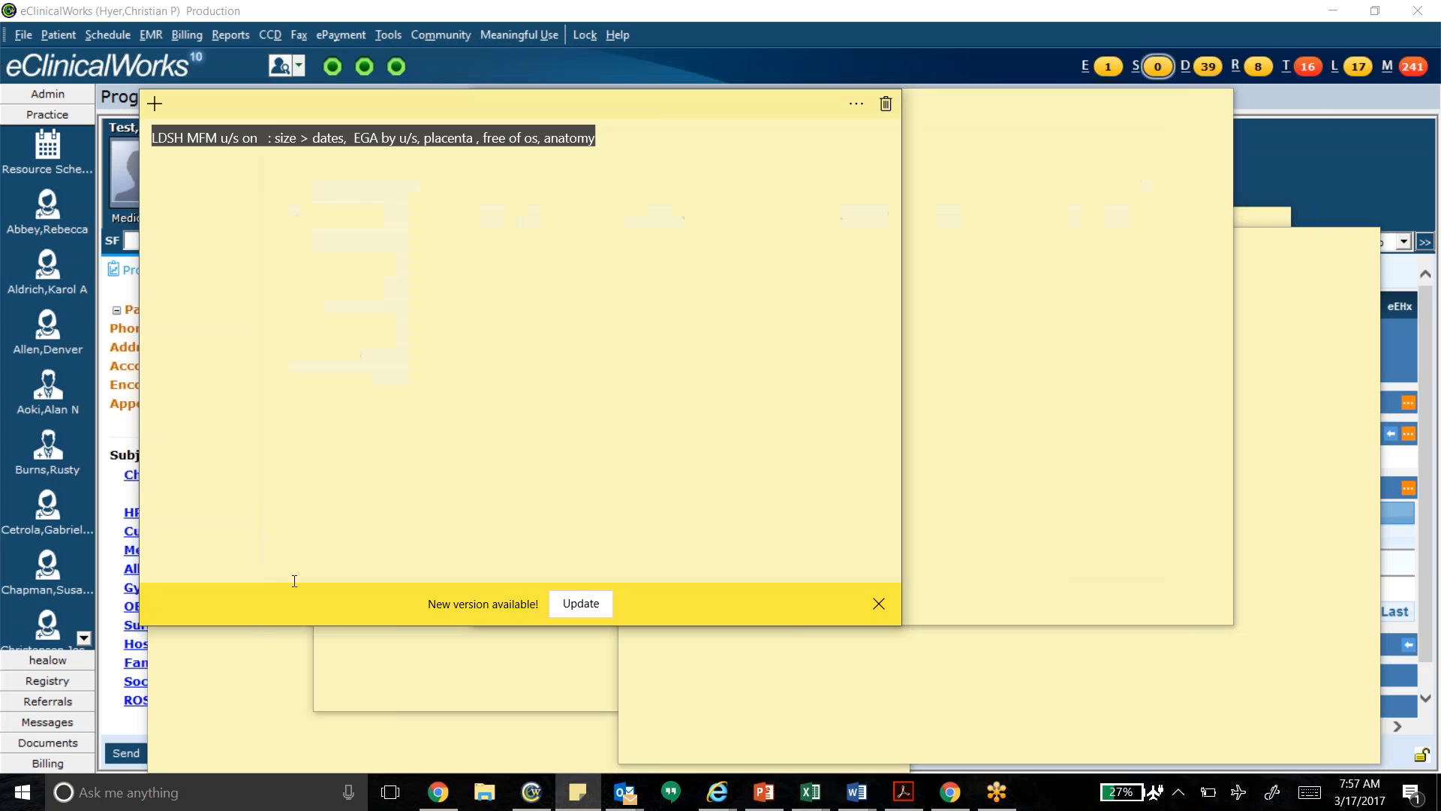
pyautogui.click(128, 490)
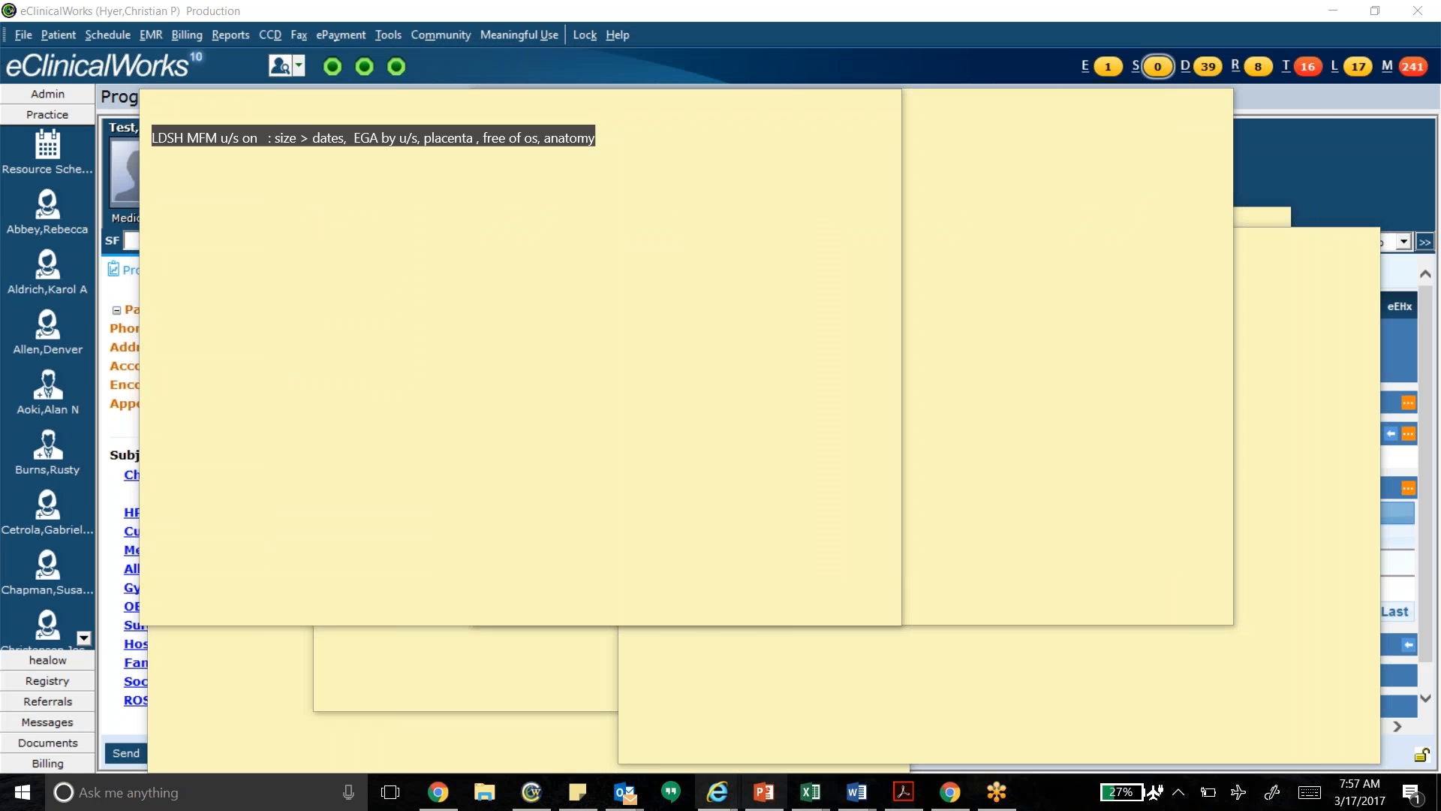
pyautogui.click(550, 793)
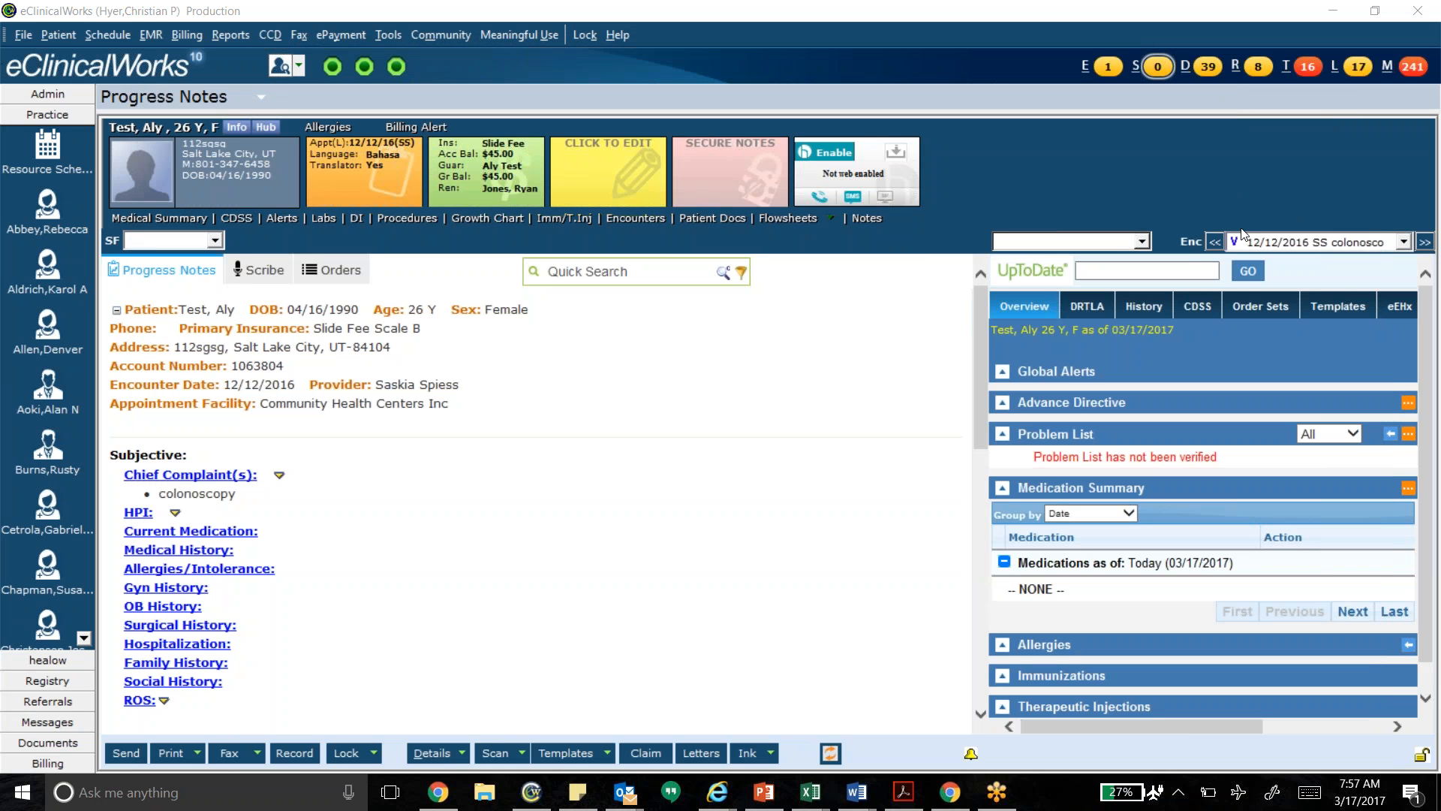
# - Check the patient's list of encounters in the progress notes
pyautogui.click(1376, 248)
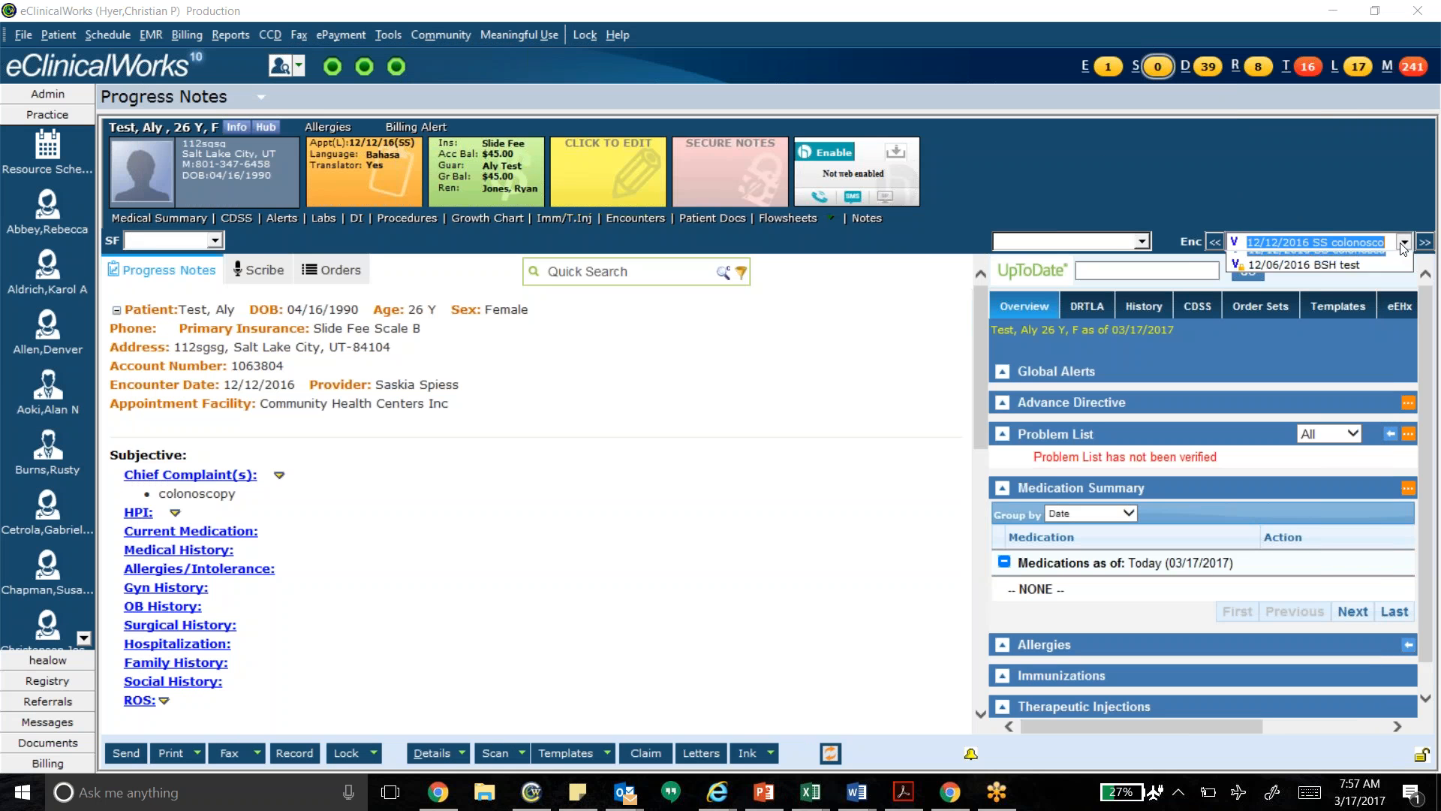
pyautogui.click(1262, 275)
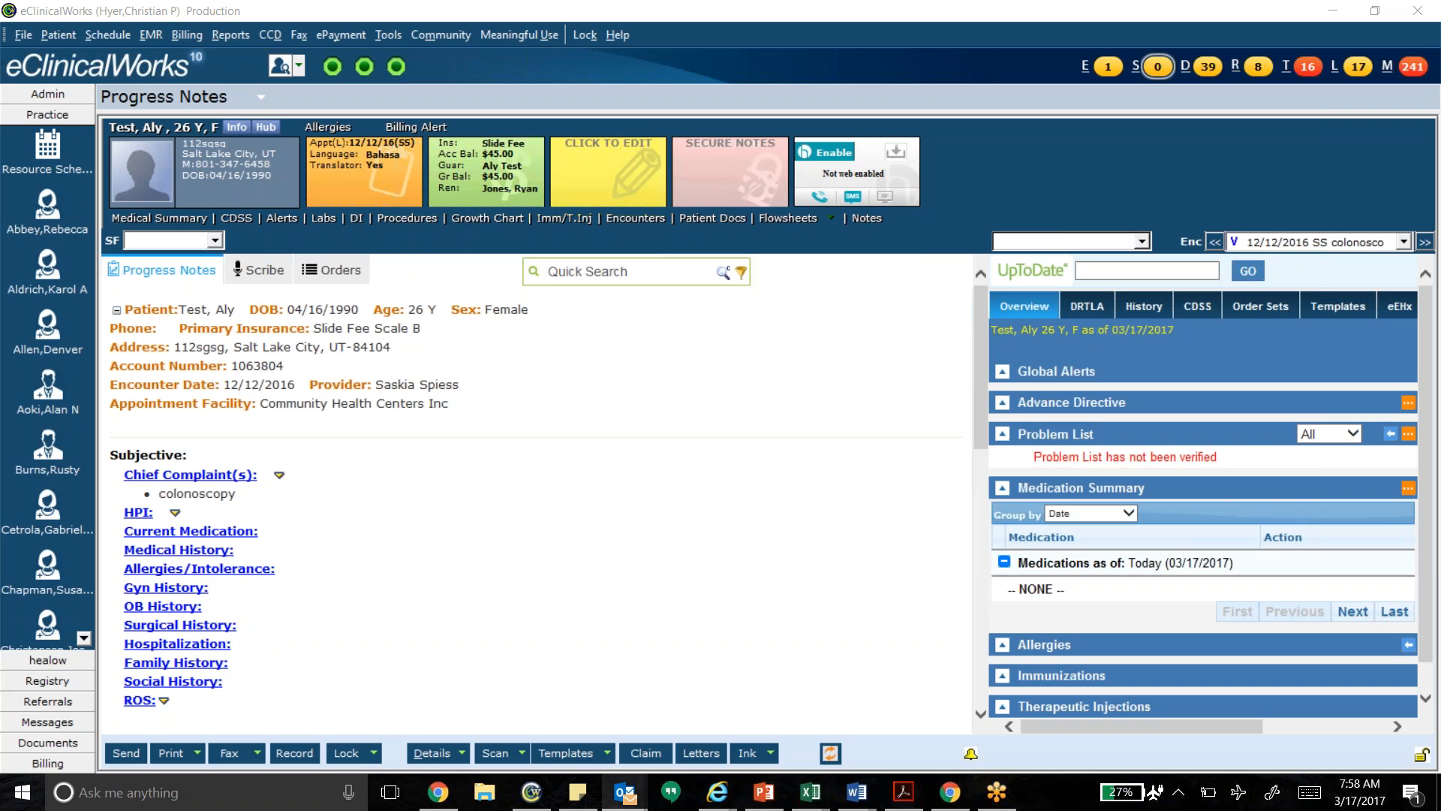
pyautogui.moveTo(536, 803)
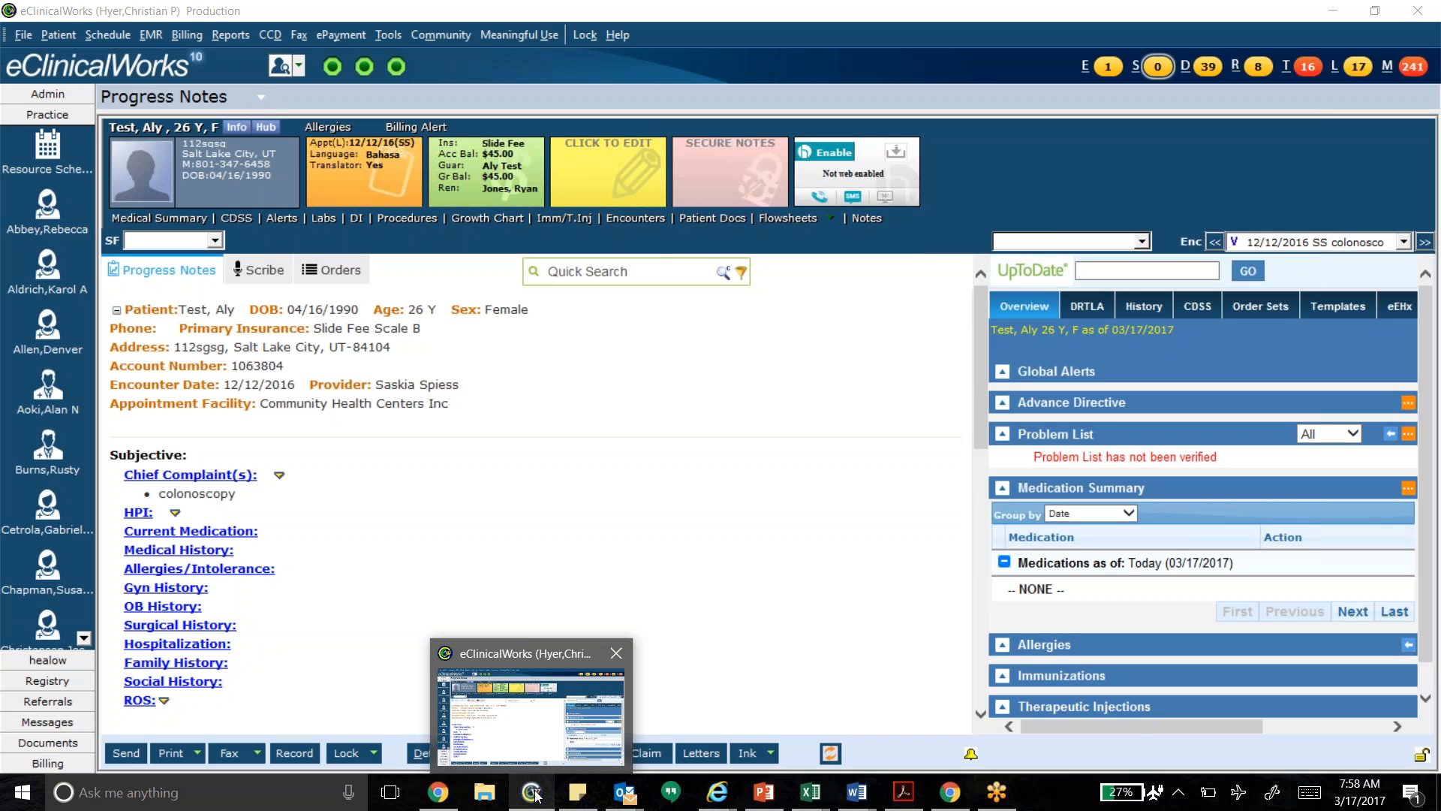
pyautogui.click(998, 808)
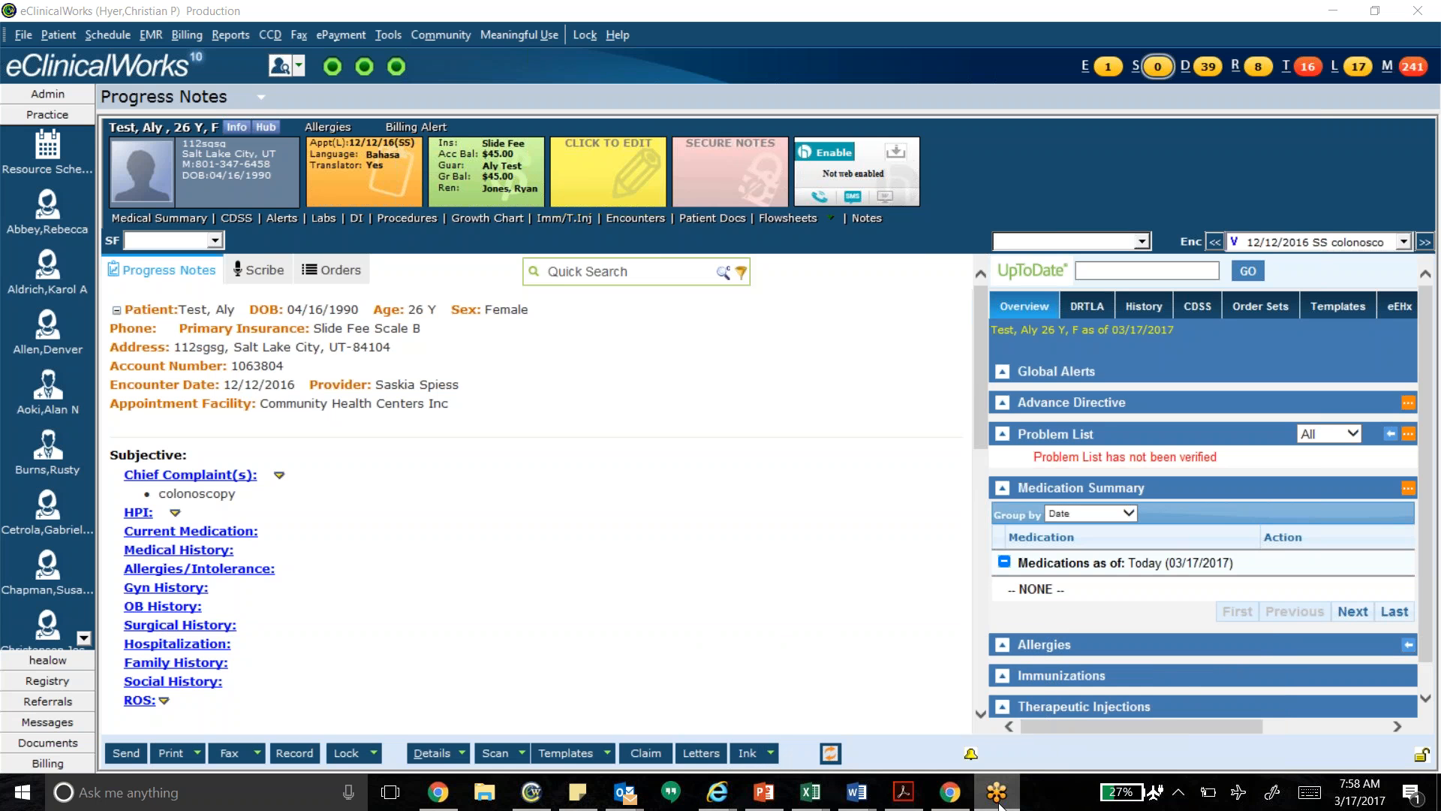
# - Switch to Document2 in Word and examine the table of guidelines for redating based on ultrasonography
pyautogui.moveTo(857, 794)
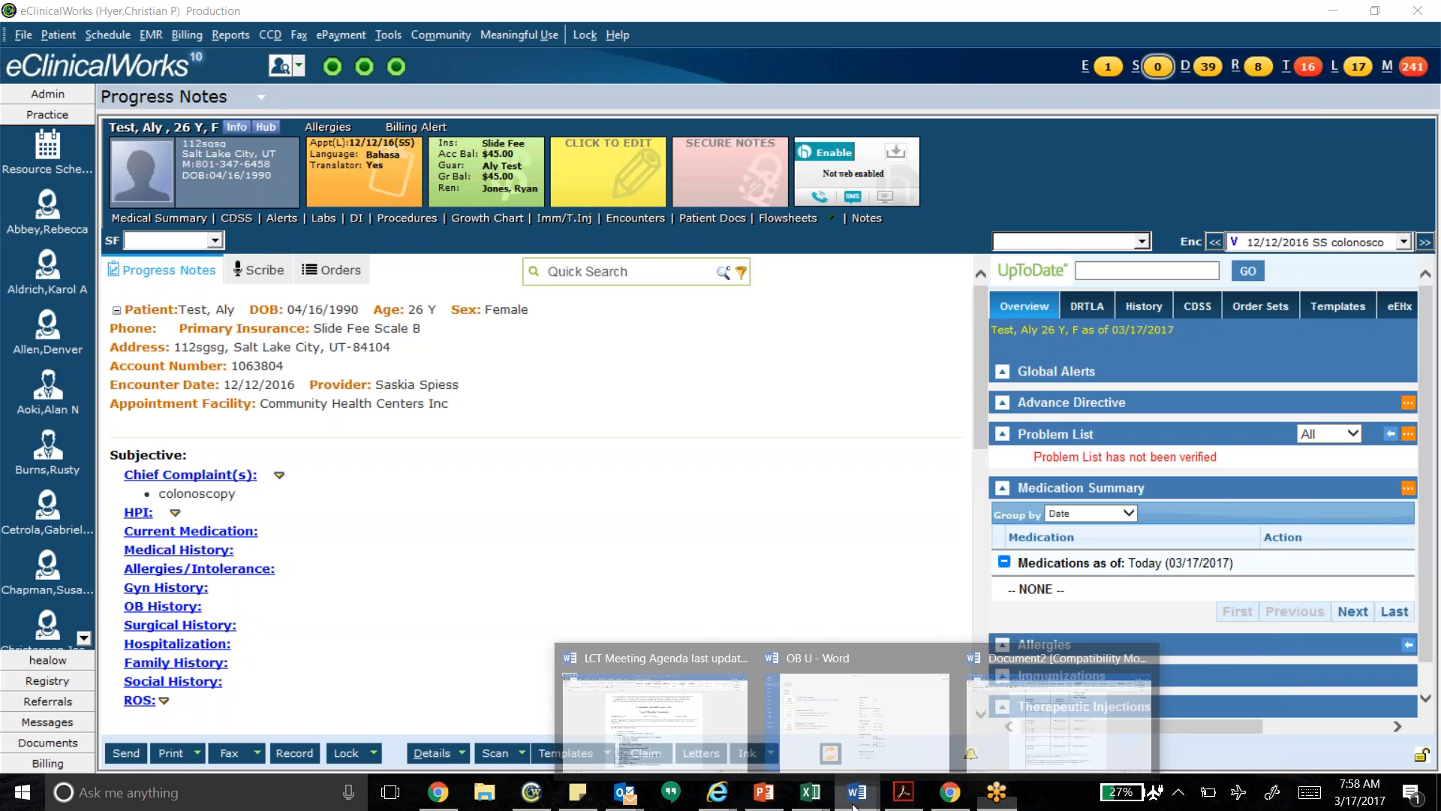
pyautogui.click(1056, 751)
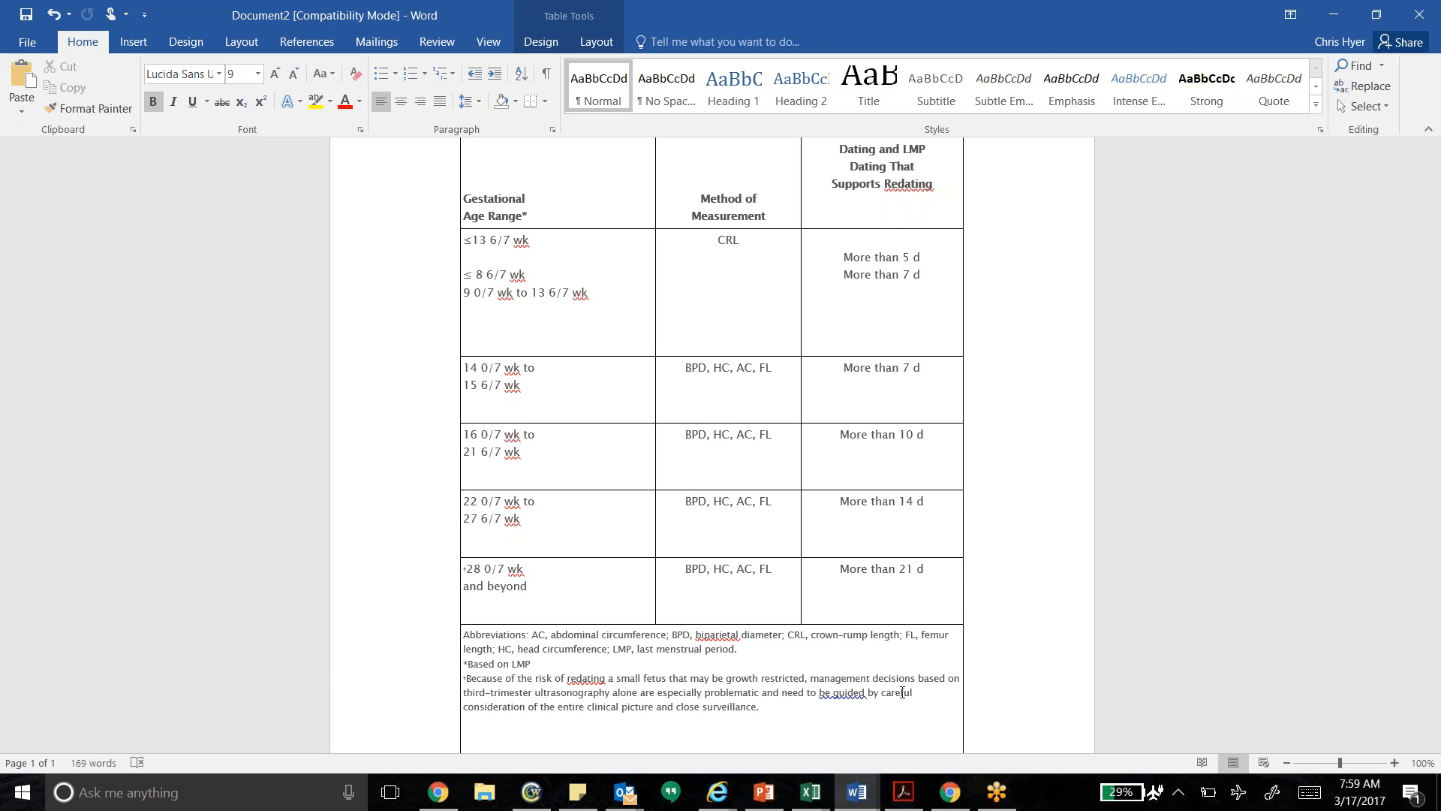
pyautogui.scroll(5, 743, 574)
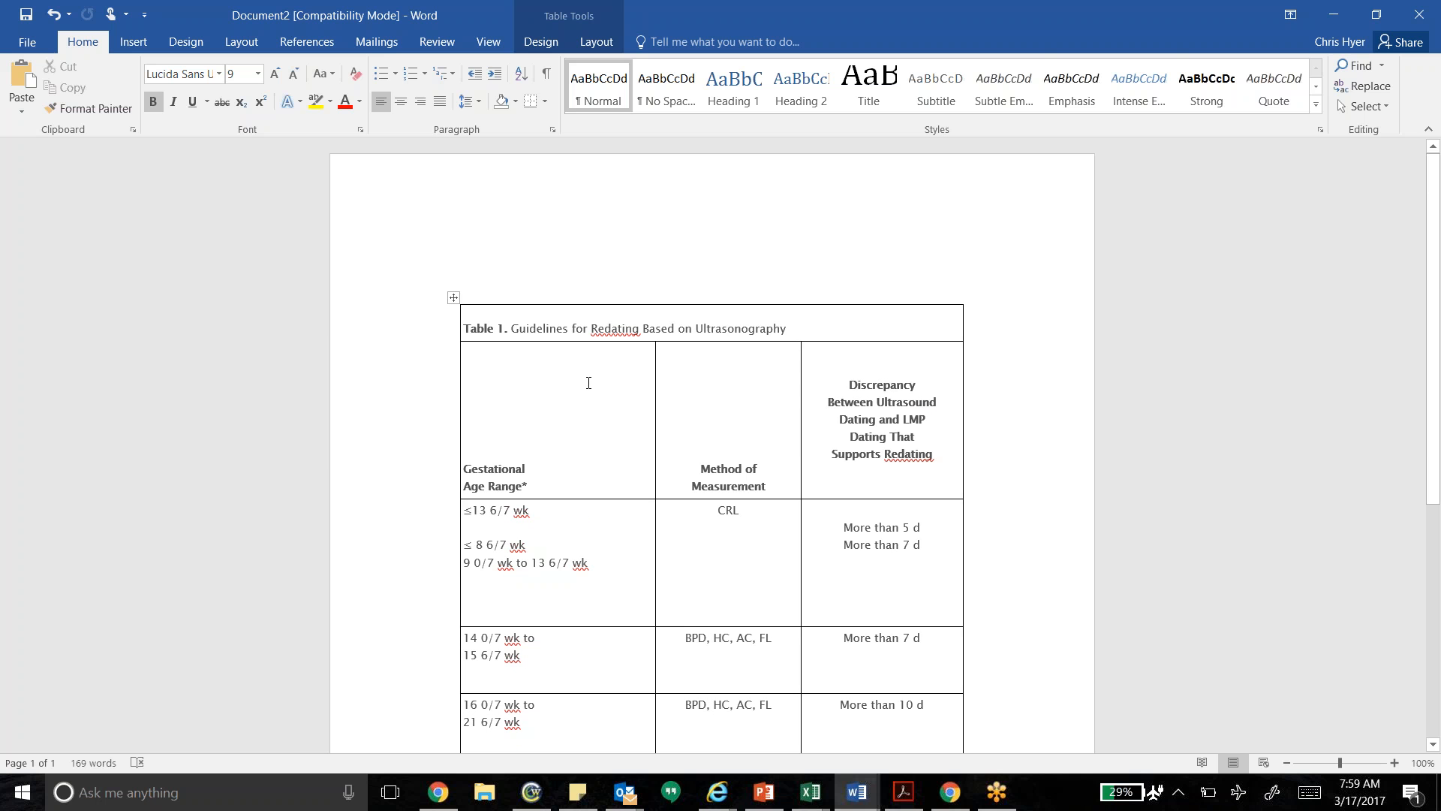
pyautogui.scroll(-3, 589, 382)
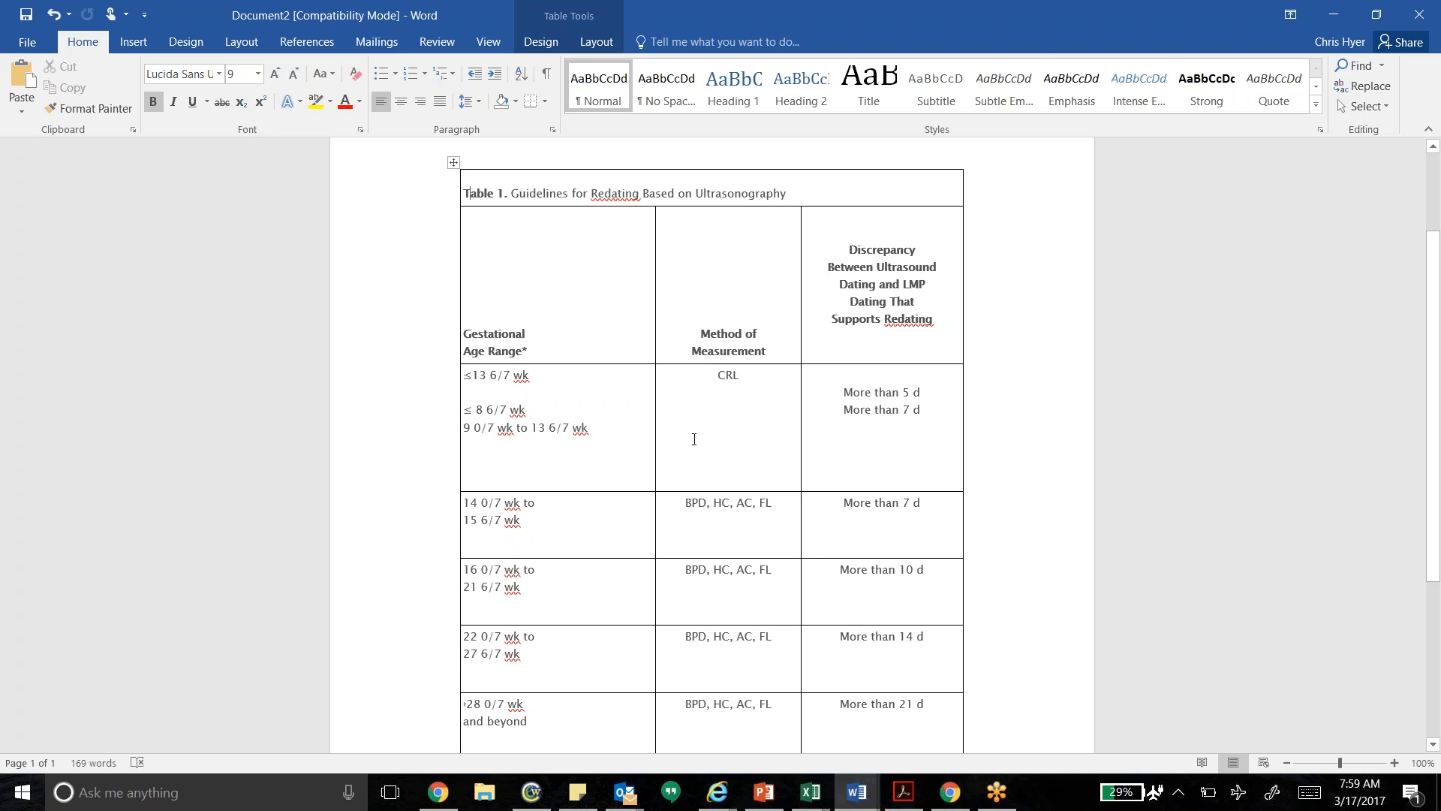
# - Read through the redating table's gestational age ranges and discrepancies, including the abbreviations and footnotes beneath them
pyautogui.scroll(-5, 694, 439)
pyautogui.scroll(5, 714, 418)
pyautogui.scroll(-2, 839, 562)
pyautogui.scroll(-2, 836, 573)
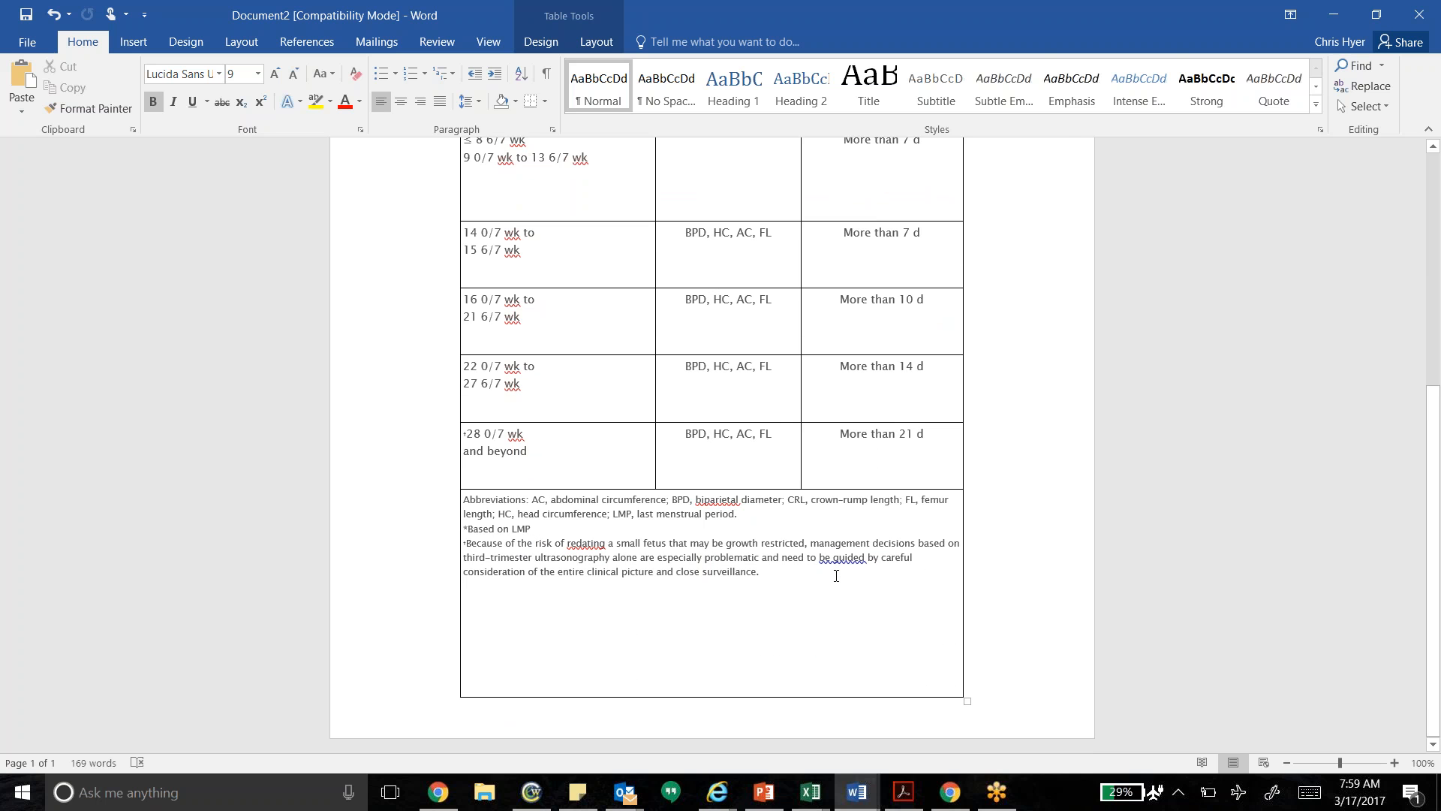
pyautogui.moveTo(528, 502); pyautogui.dragTo(491, 492)
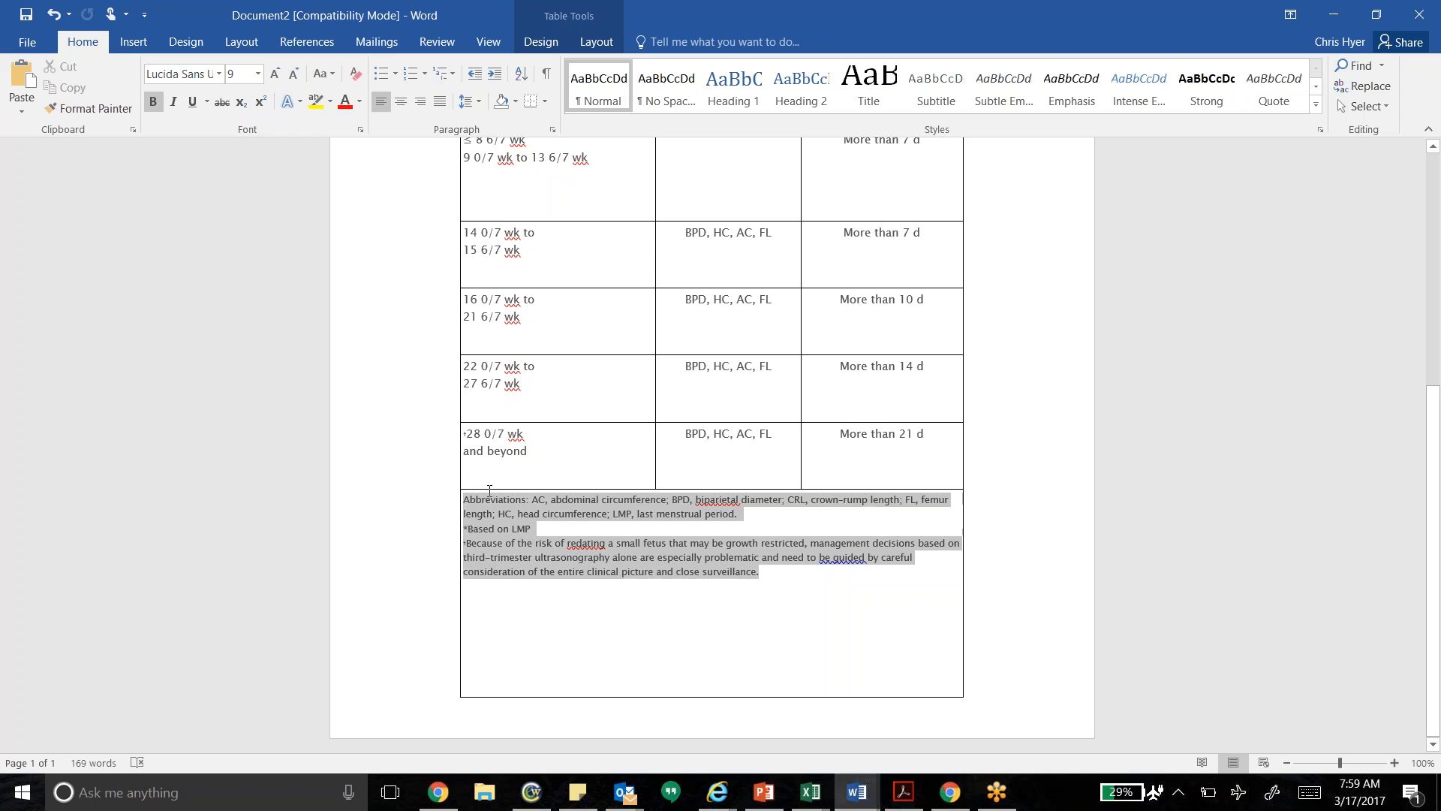
pyautogui.scroll(5, 856, 577)
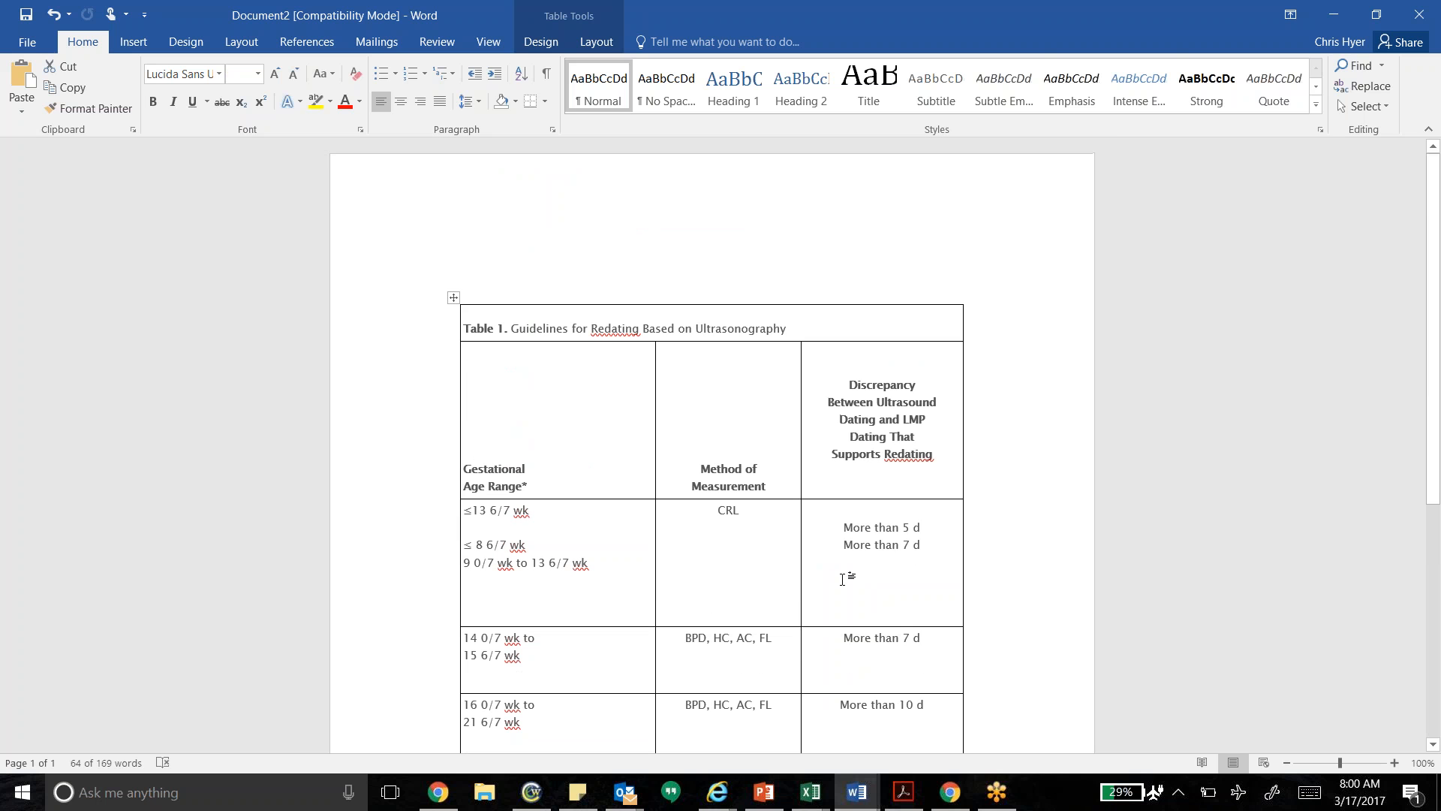
pyautogui.click(419, 250)
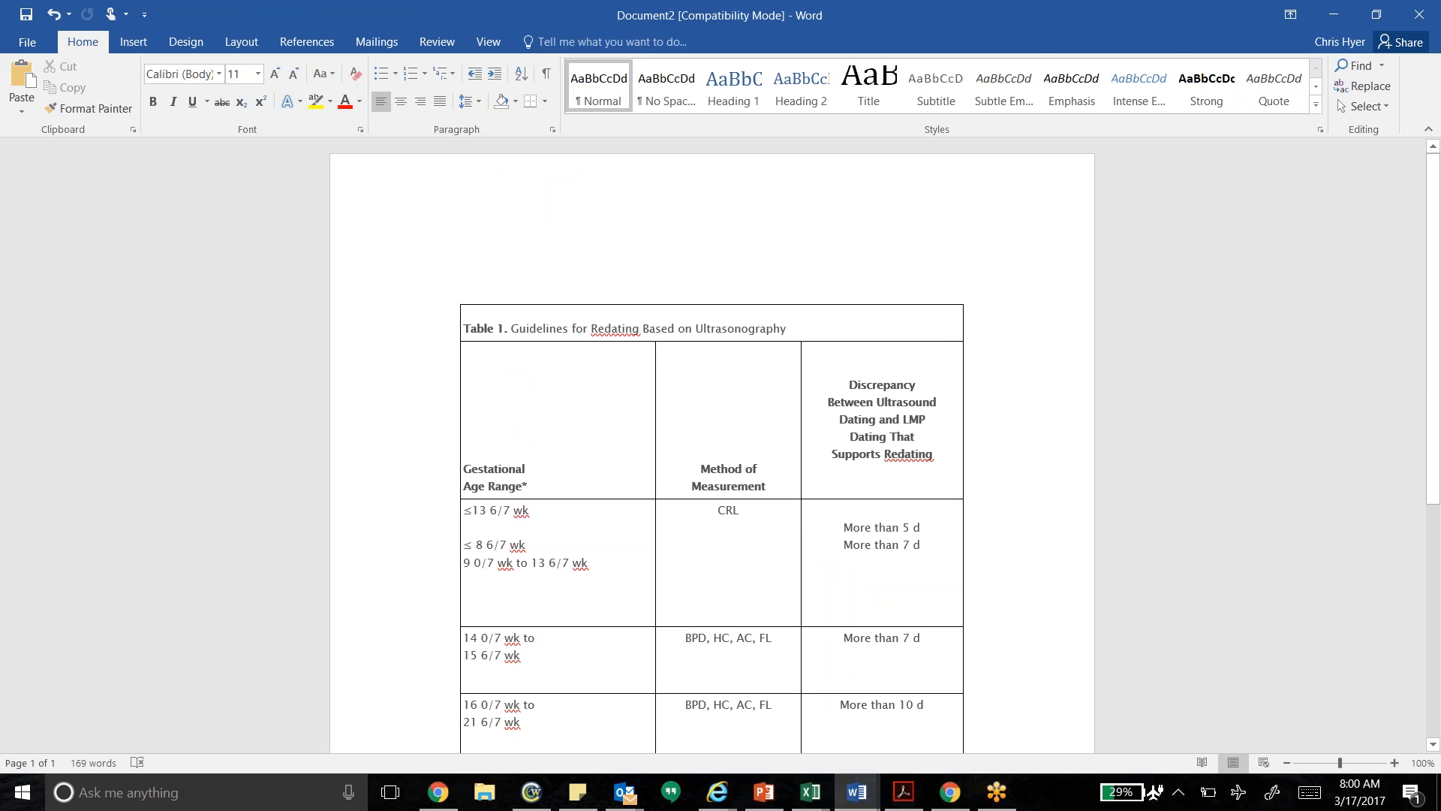
pyautogui.click(21, 324)
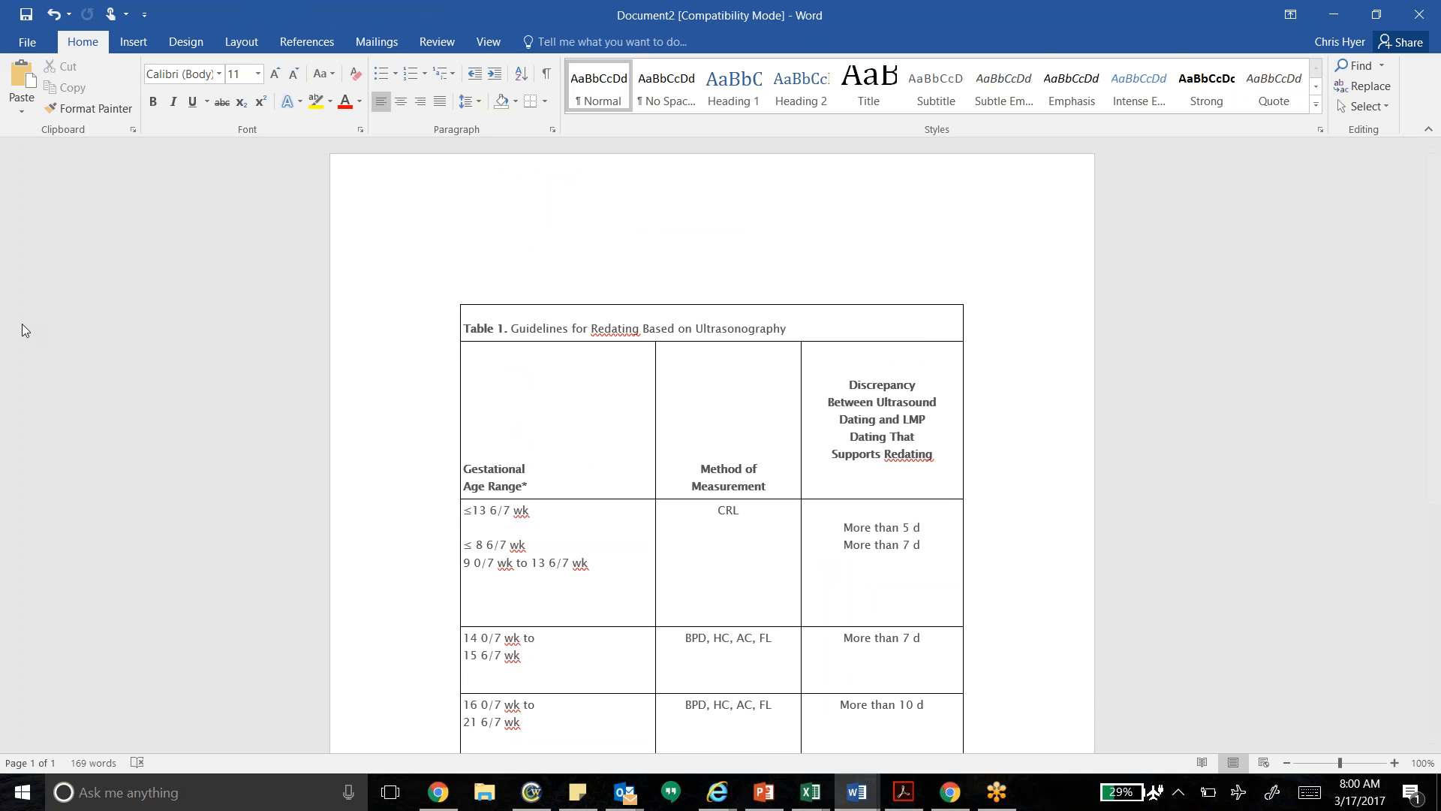
pyautogui.click(1292, 277)
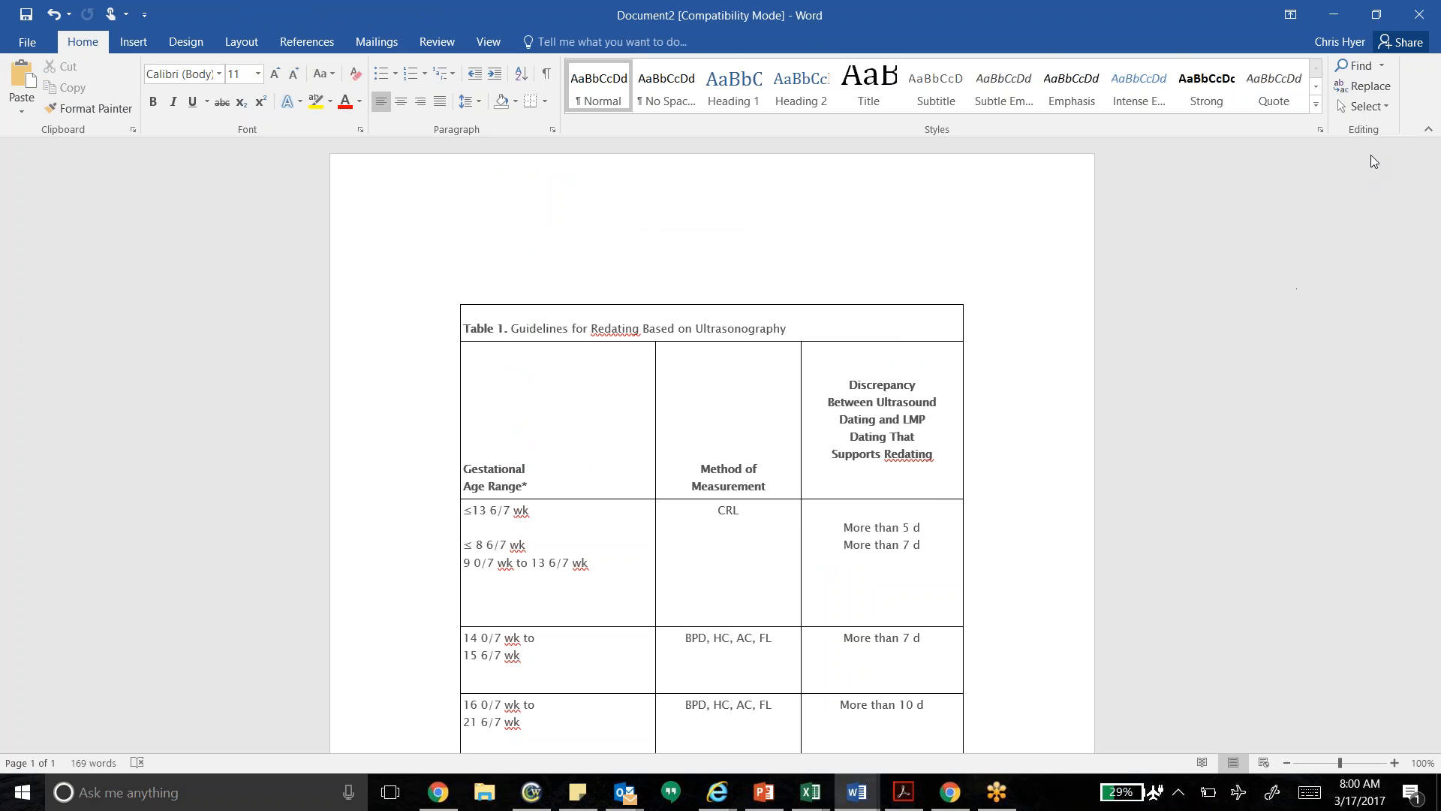